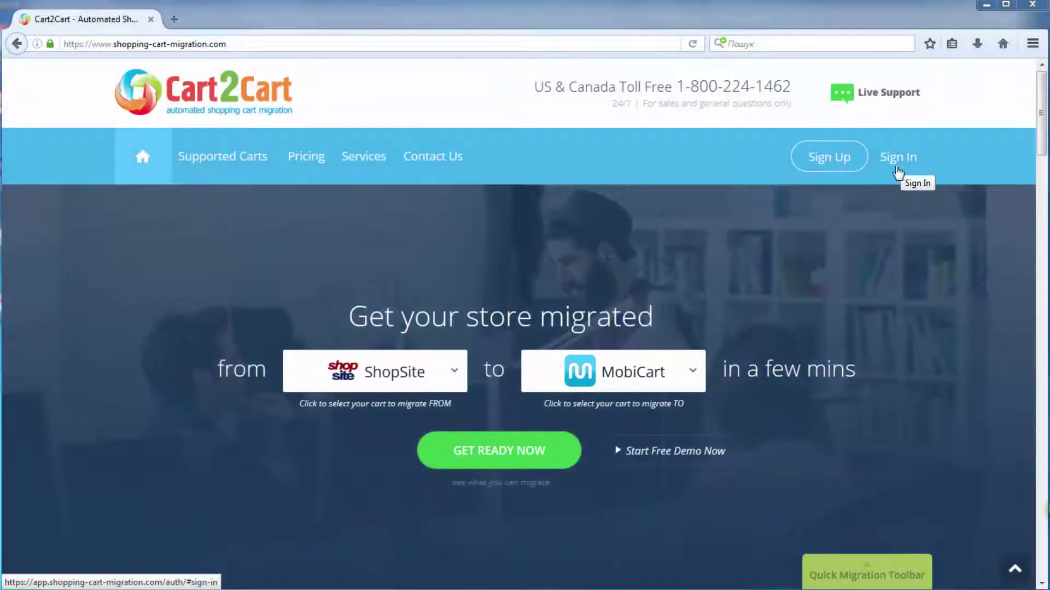
Step: Open the Sign Up registration page from the Cart2Cart homepage's top navigation
{"action": "left_click", "coordinate": [837, 163]}
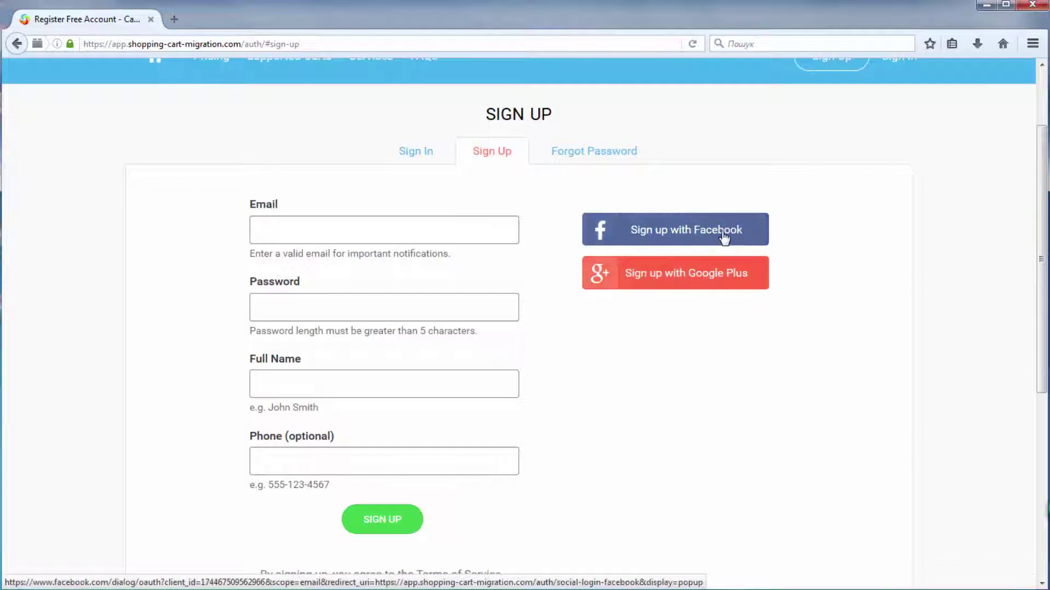
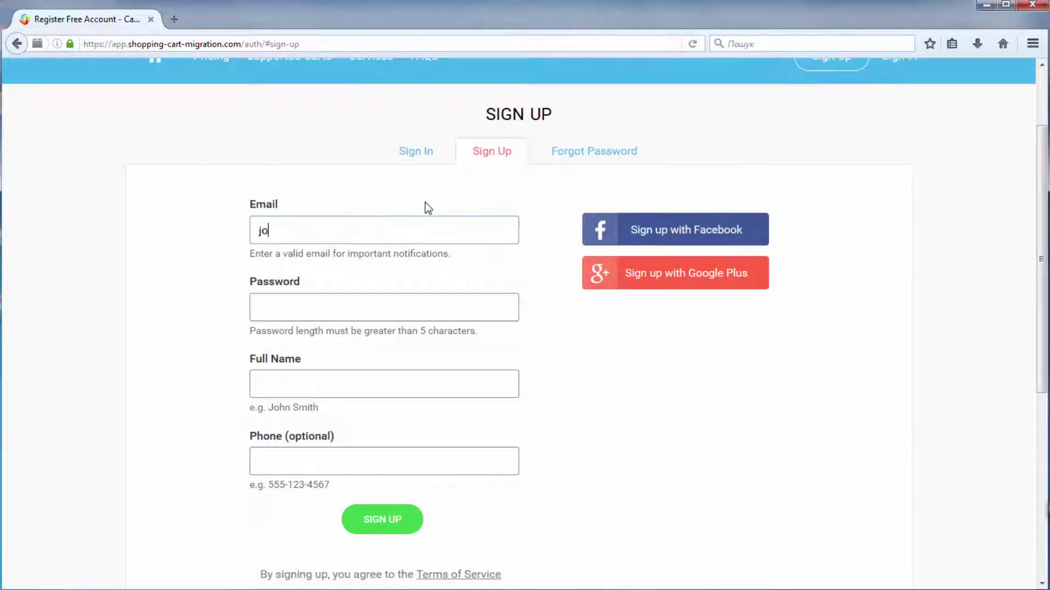
Step: Fill the Sign Up form with the account e-mail, password, full name and phone, and submit
{"action": "left_click", "coordinate": [435, 302]}
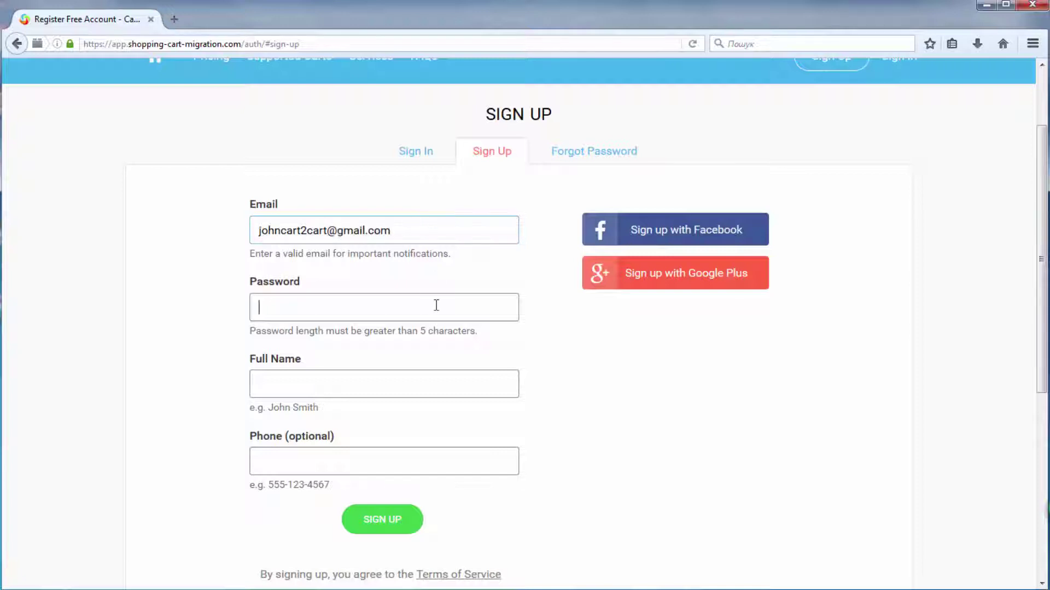
{"action": "type", "text": "••••••"}
{"action": "left_click", "coordinate": [455, 377]}
{"action": "type", "text": "John"}
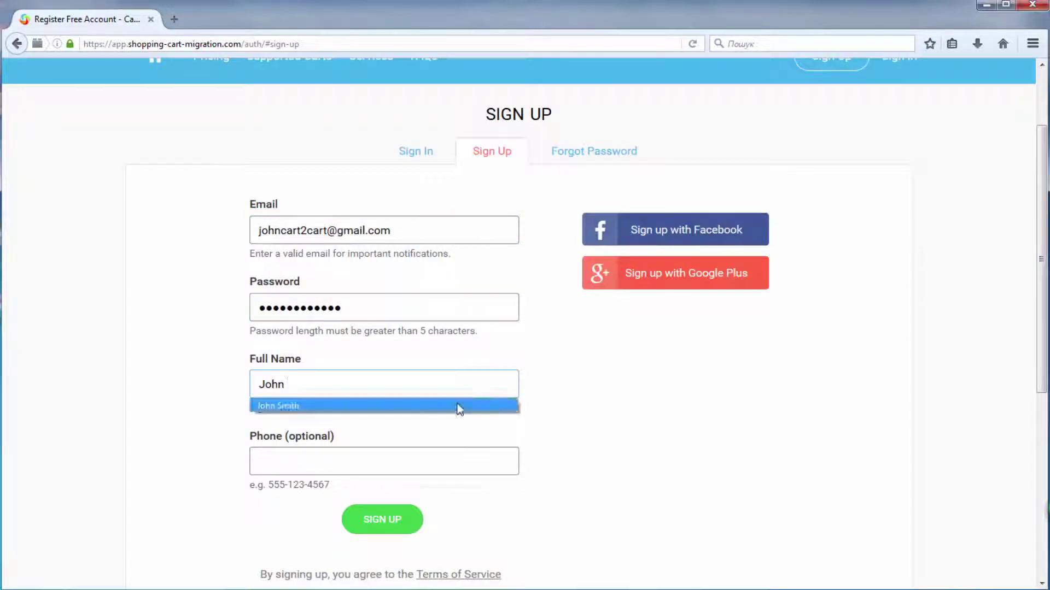
{"action": "left_click", "coordinate": [459, 407]}
{"action": "type", "text": "55"}
{"action": "left_click", "coordinate": [415, 485]}
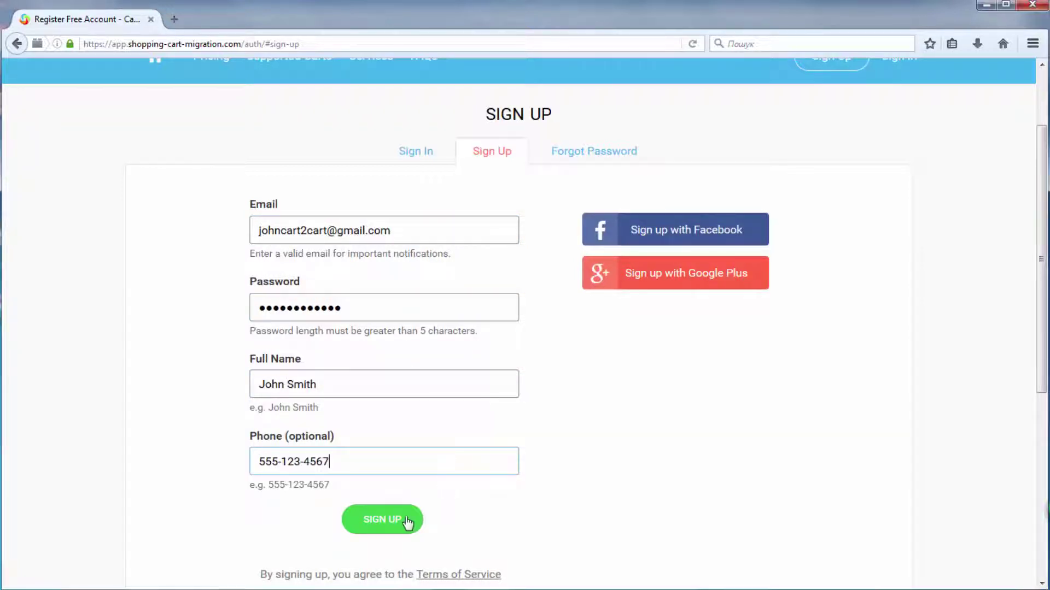
{"action": "left_click", "coordinate": [407, 522]}
{"action": "scroll", "coordinate": [519, 421], "scroll_direction": "down", "scroll_amount": 3}
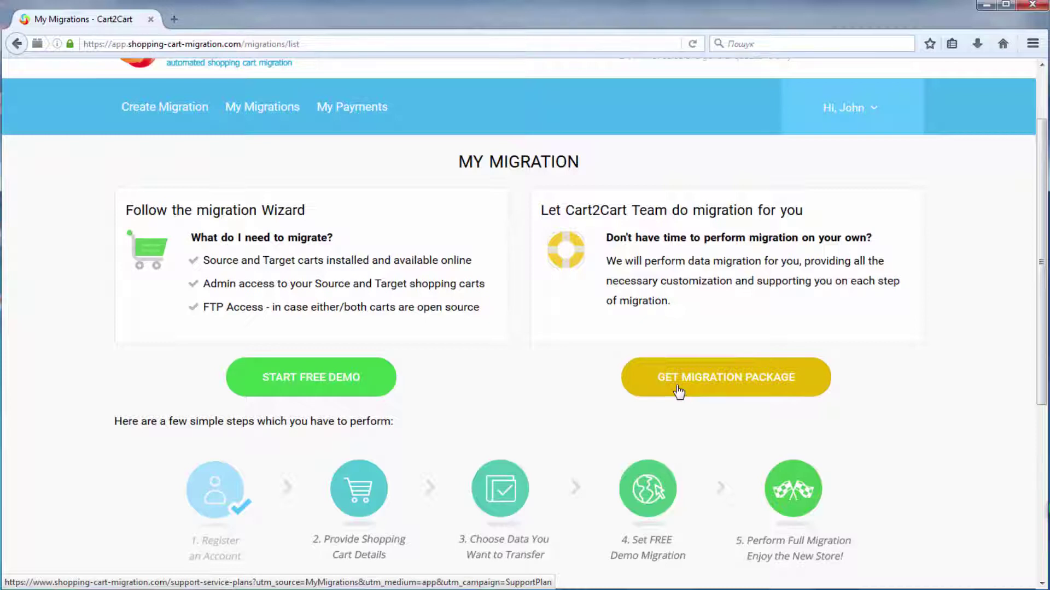
{"action": "left_click", "coordinate": [365, 387]}
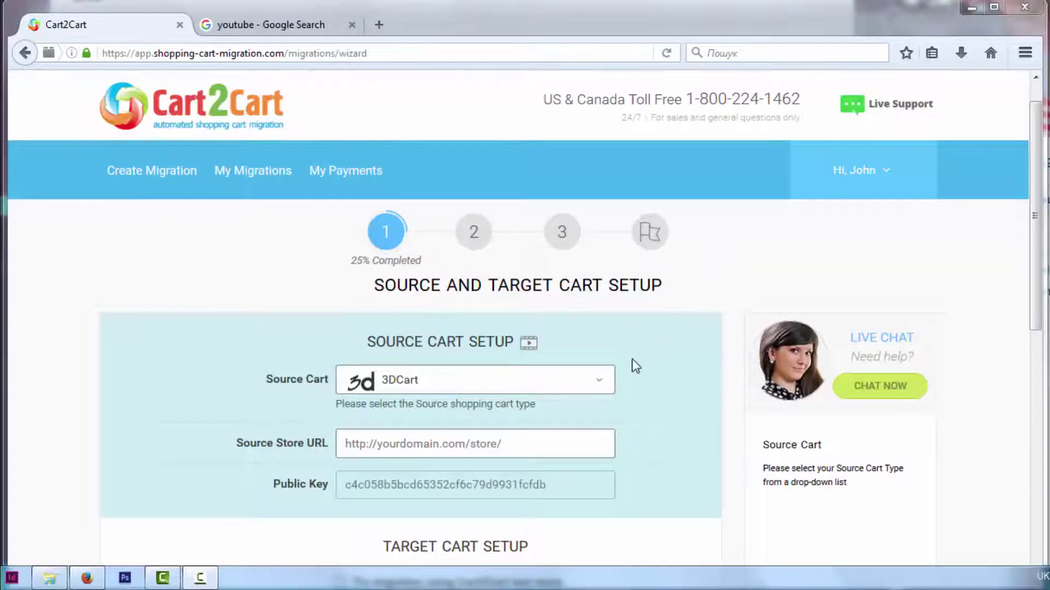
{"action": "left_click", "coordinate": [603, 383]}
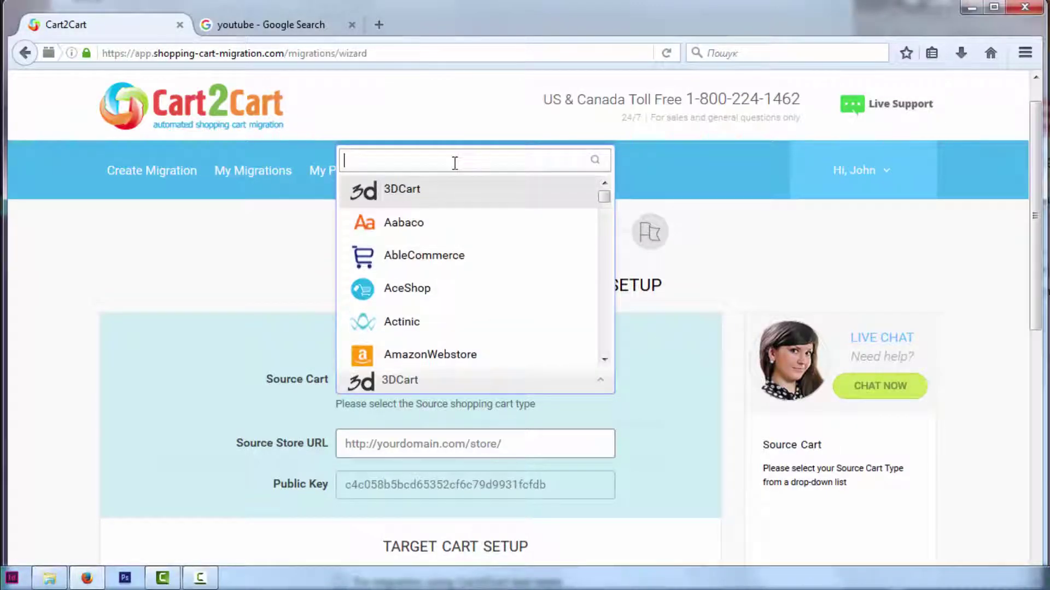
{"action": "type", "text": "ma"}
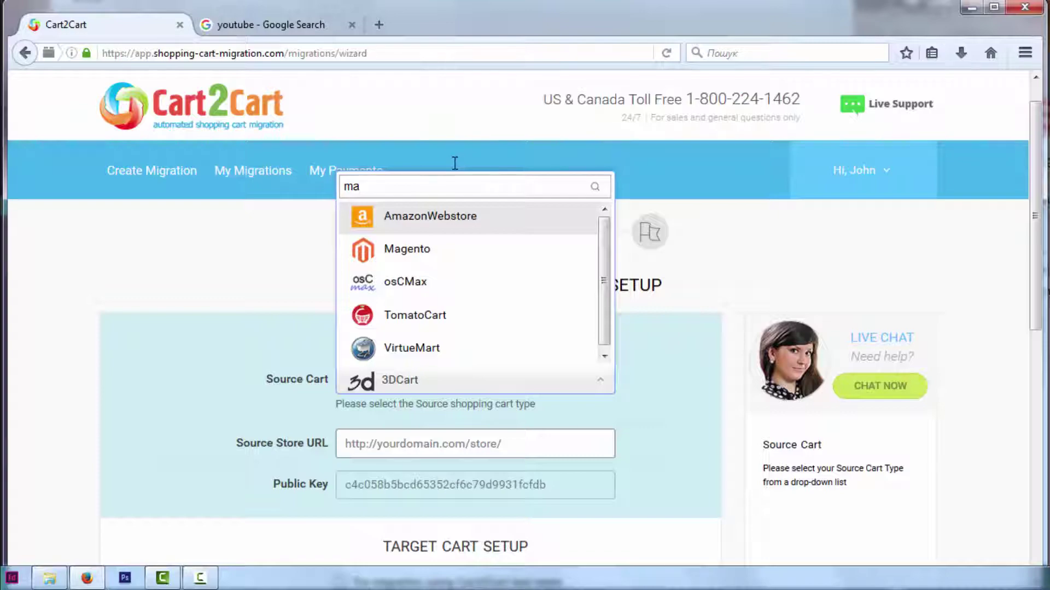
{"action": "left_click", "coordinate": [433, 257]}
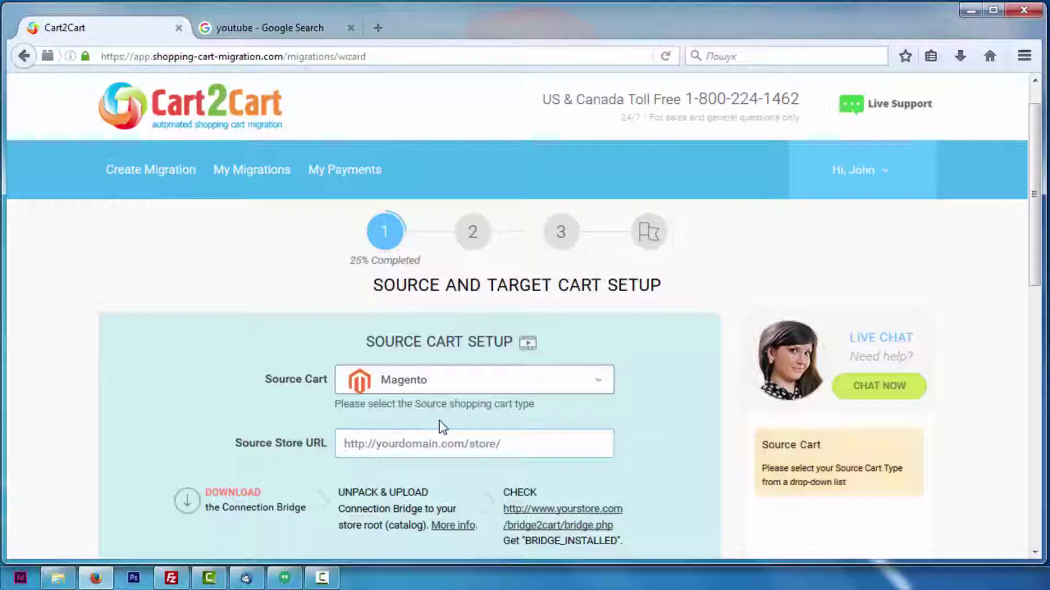
{"action": "type", "text": "http://your-m"}
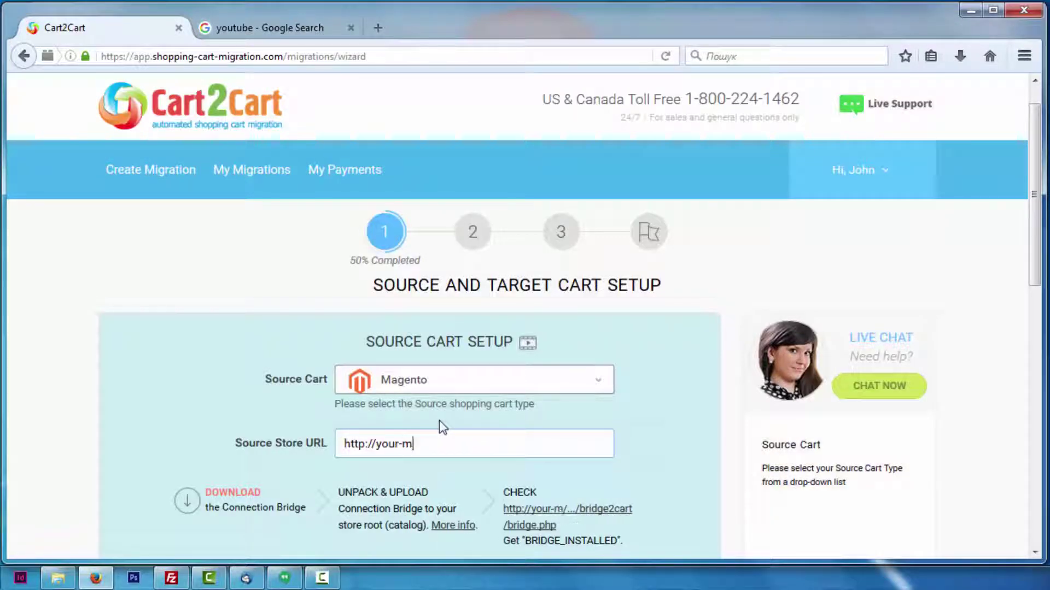
{"action": "type", "text": "agento-store-ur"}
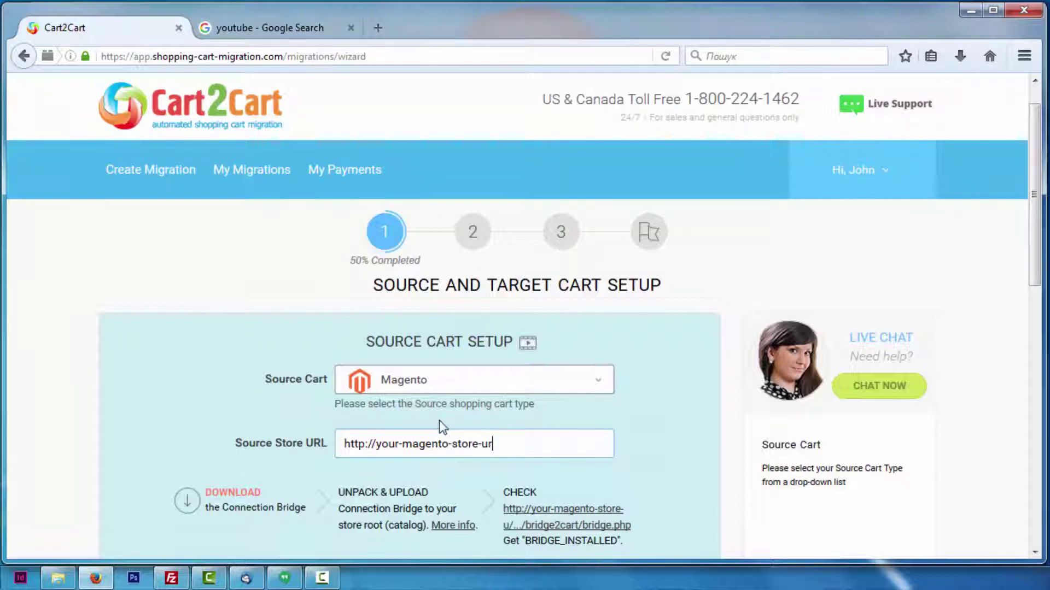
{"action": "type", "text": "l.com"}
{"action": "key", "text": "Tab"}
{"action": "key", "text": "Return"}
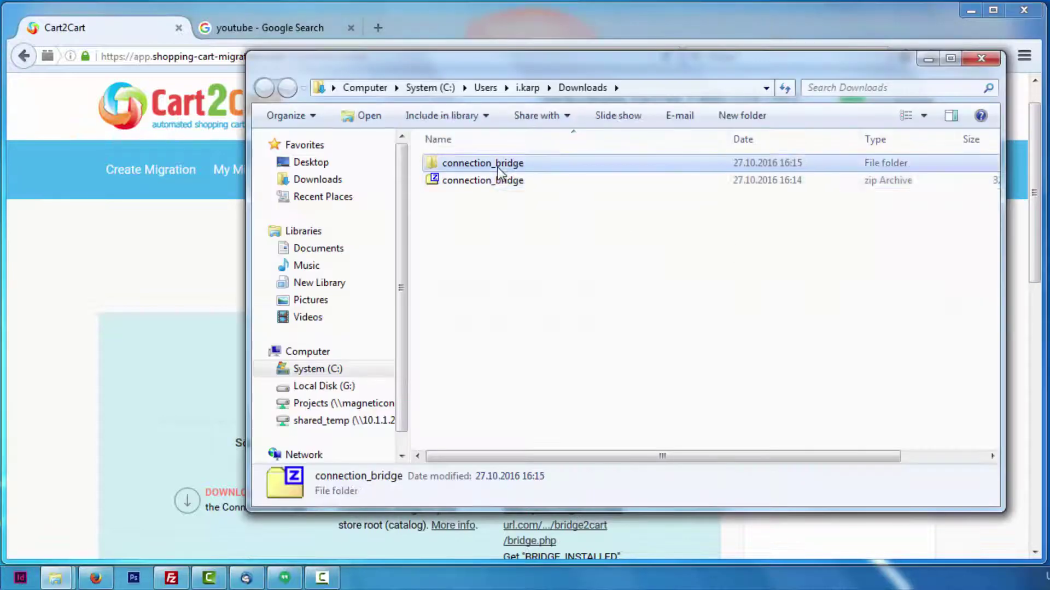
Step: Open the extracted connection_bridge folder and bring FileZilla back up
{"action": "double_click", "coordinate": [496, 169]}
{"action": "left_click", "coordinate": [481, 164]}
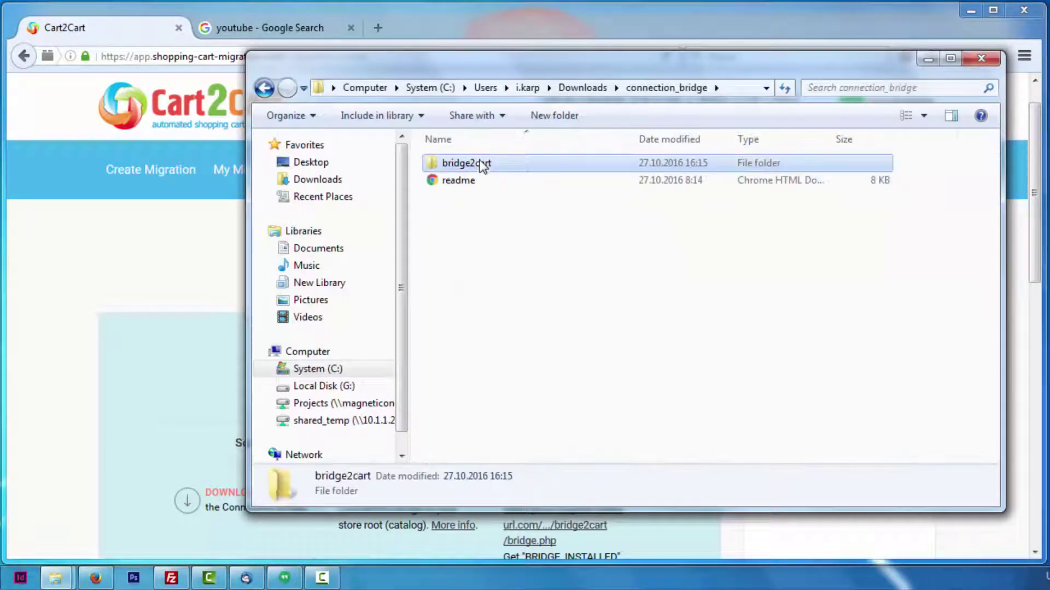
{"action": "left_click", "coordinate": [929, 59]}
{"action": "left_click", "coordinate": [971, 11]}
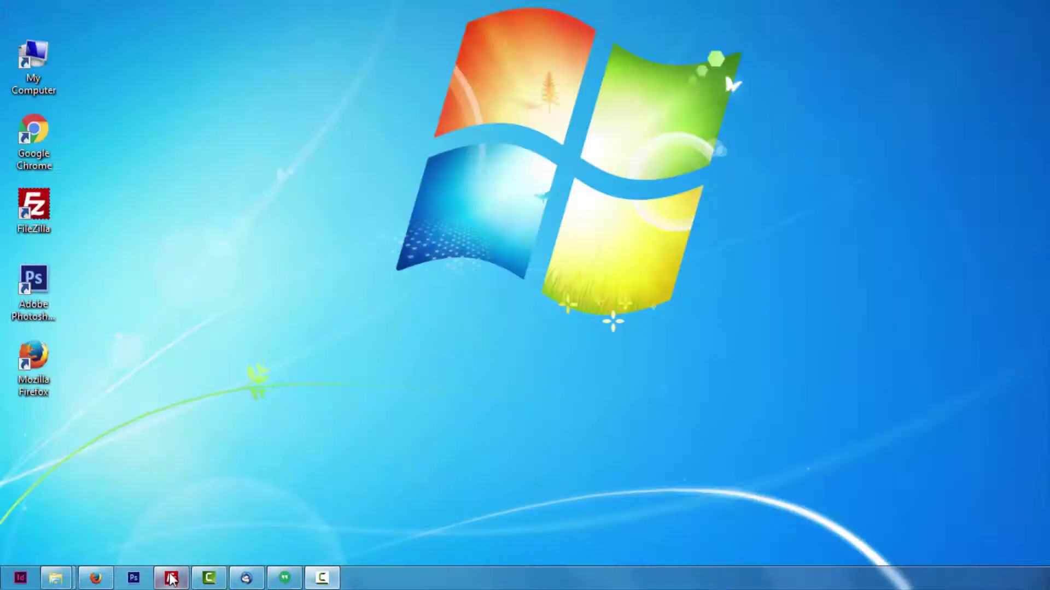
{"action": "left_click", "coordinate": [171, 578]}
Step: Drag bridge2cart into the remote Magento root folder and confirm it appears on the server
{"action": "left_click", "coordinate": [633, 165]}
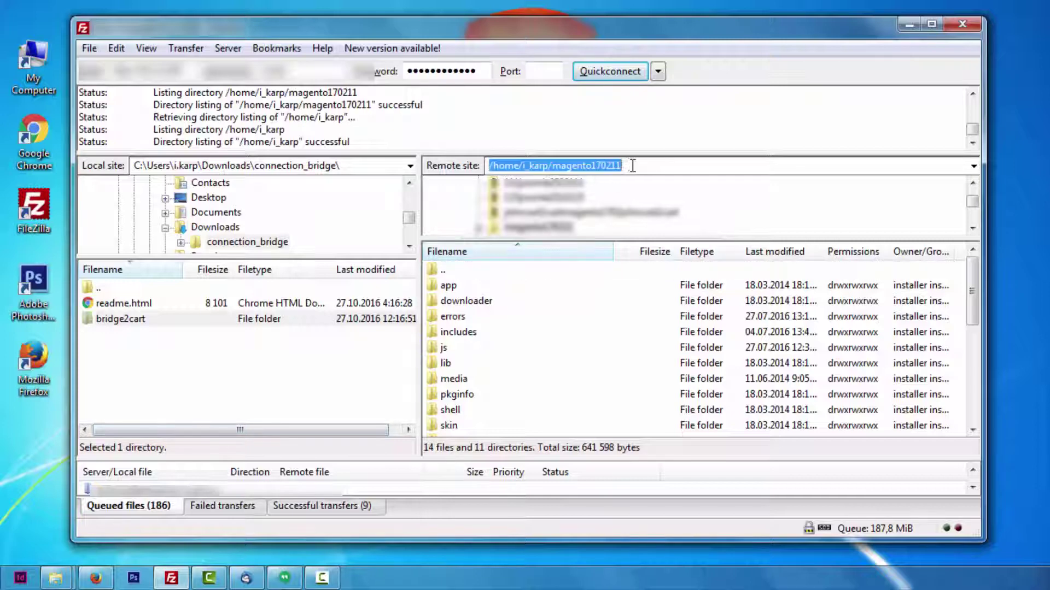
{"action": "left_click", "coordinate": [633, 165]}
{"action": "left_click_drag", "start_coordinate": [121, 319], "coordinate": [472, 373]}
{"action": "scroll", "coordinate": [430, 370], "scroll_direction": "down", "scroll_amount": 3}
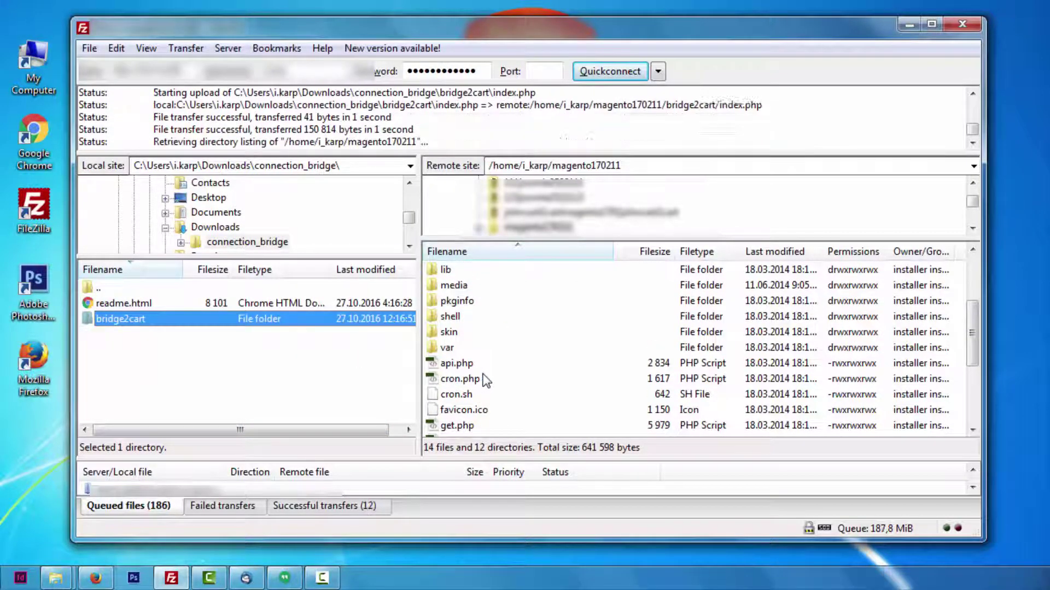
{"action": "scroll", "coordinate": [973, 349], "scroll_direction": "up", "scroll_amount": 3}
{"action": "left_click", "coordinate": [459, 305]}
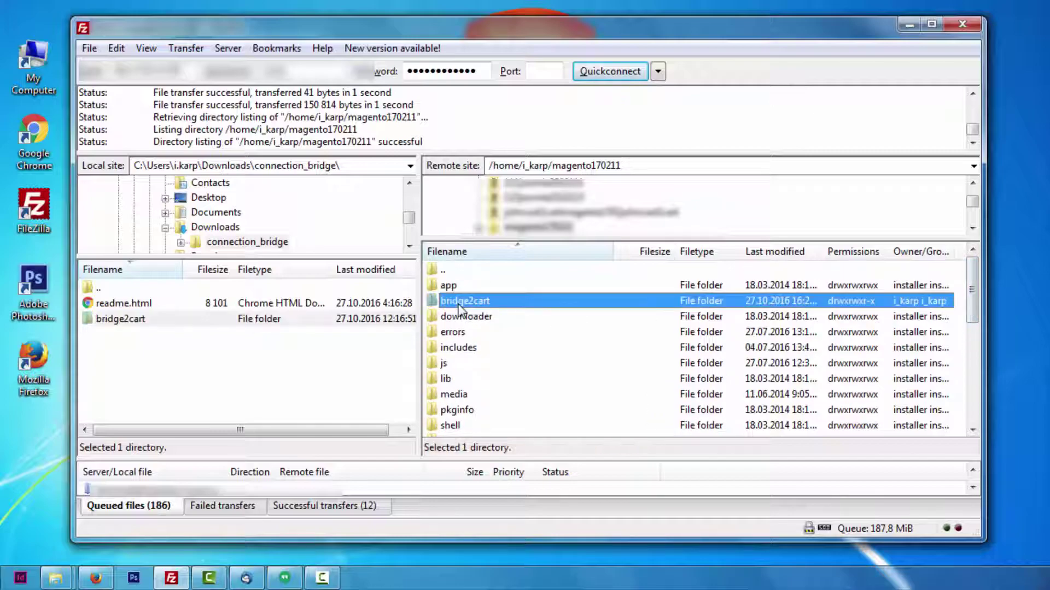
{"action": "key", "text": "alt+Tab"}
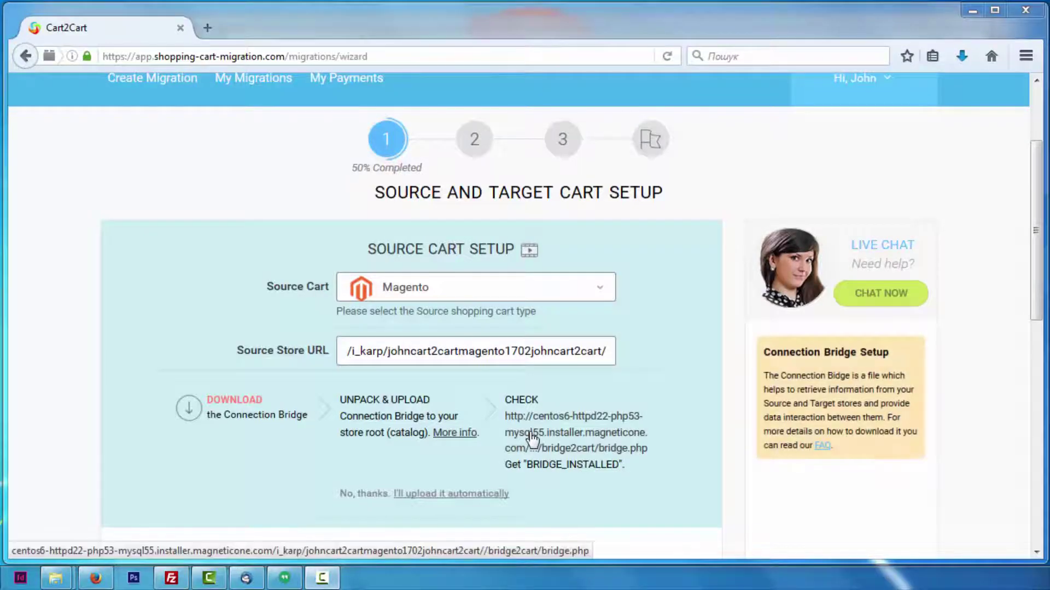
Step: Check that the bridge.php page returns BRIDGE_INSTALLED
{"action": "left_click", "coordinate": [469, 436]}
{"action": "left_click_drag", "start_coordinate": [171, 91], "coordinate": [34, 84]}
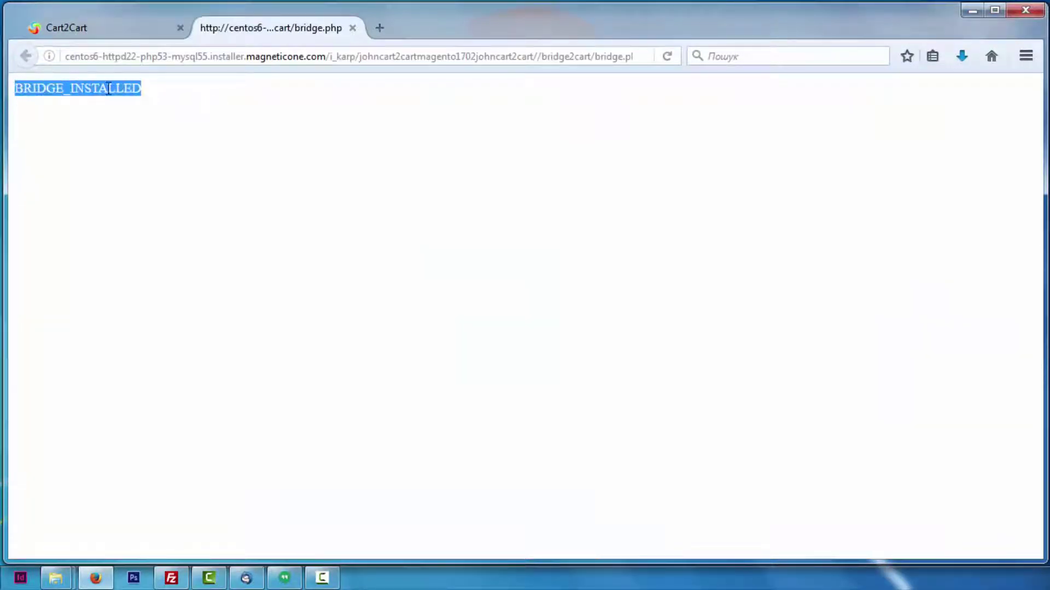
{"action": "left_click", "coordinate": [116, 29]}
{"action": "scroll", "coordinate": [410, 328], "scroll_direction": "down", "scroll_amount": 6}
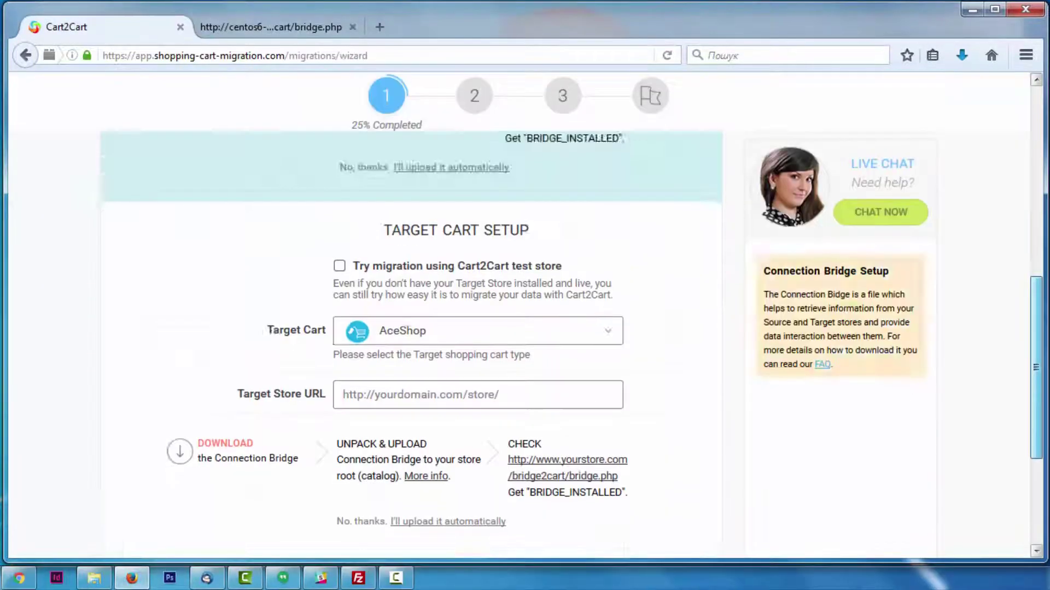
{"action": "left_click", "coordinate": [612, 268]}
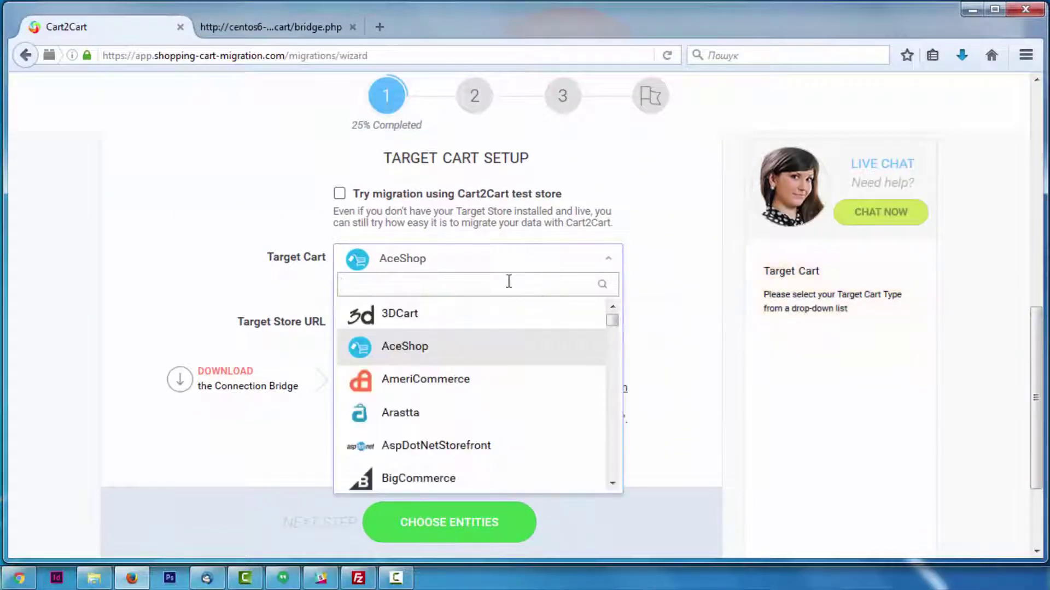
{"action": "type", "text": "mage"}
{"action": "left_click", "coordinate": [417, 316]}
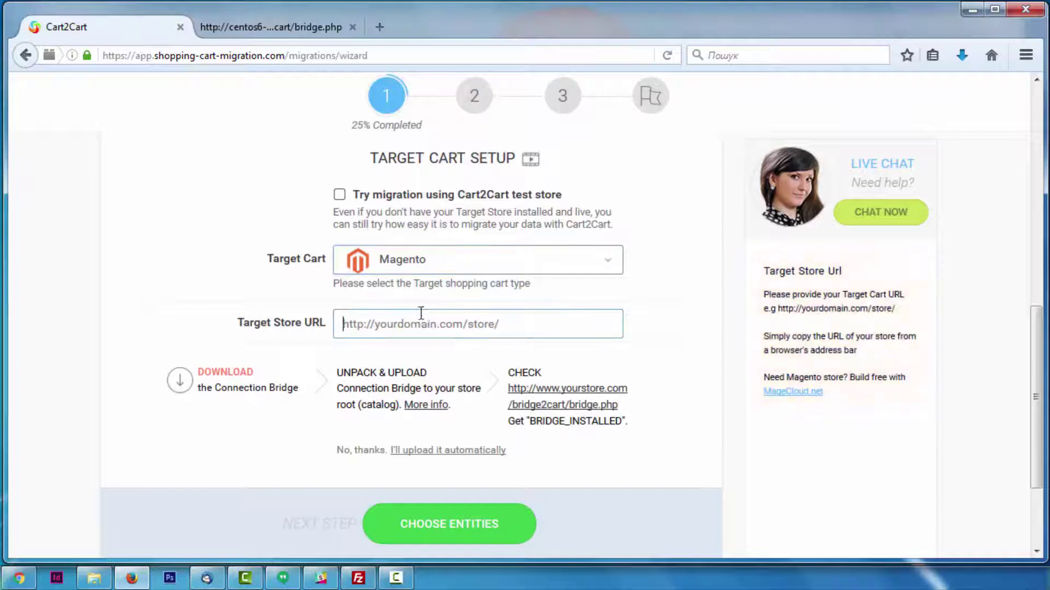
{"action": "type", "text": "http://you"}
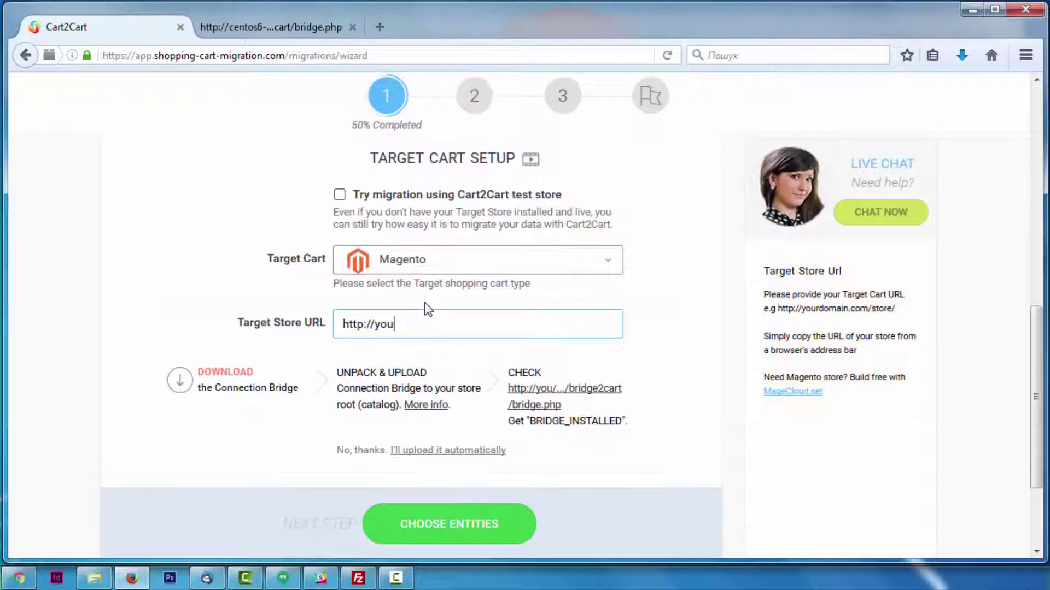
{"action": "type", "text": "r-magento-store-url.com"}
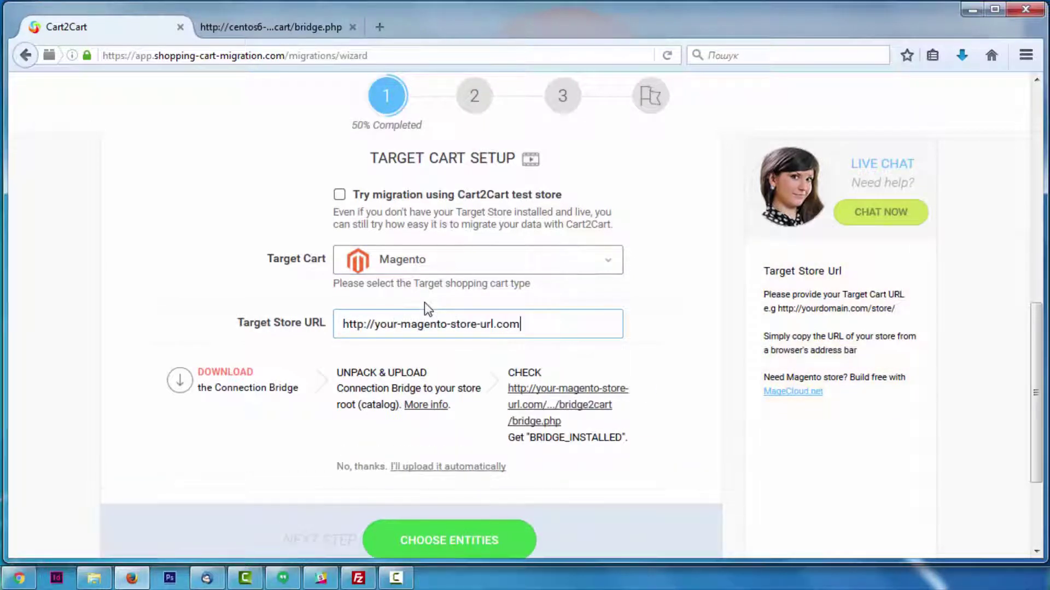
{"action": "left_click", "coordinate": [238, 377]}
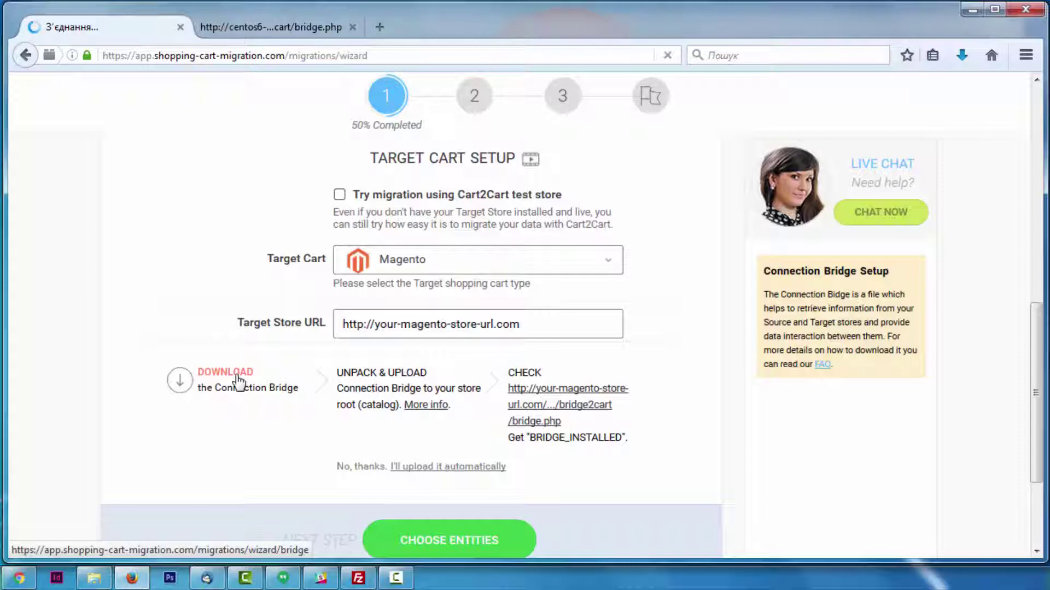
Step: Extract the downloaded connection_bridge archive and open the extracted folder
{"action": "left_click", "coordinate": [962, 55]}
{"action": "left_click", "coordinate": [951, 115]}
{"action": "right_click", "coordinate": [405, 206]}
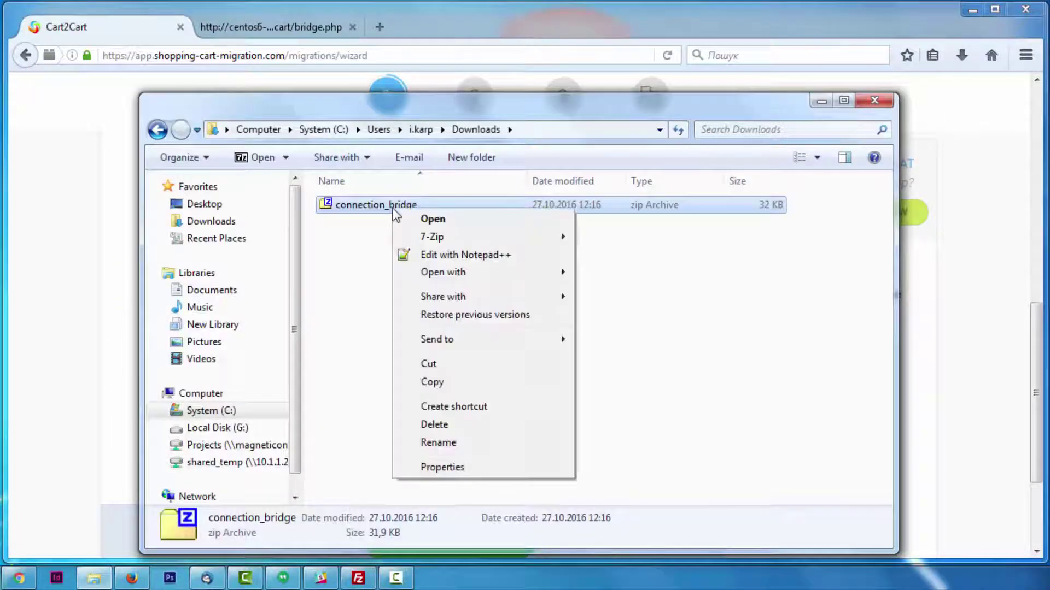
{"action": "mouse_move", "coordinate": [453, 234]}
{"action": "left_click", "coordinate": [661, 297]}
{"action": "double_click", "coordinate": [378, 205]}
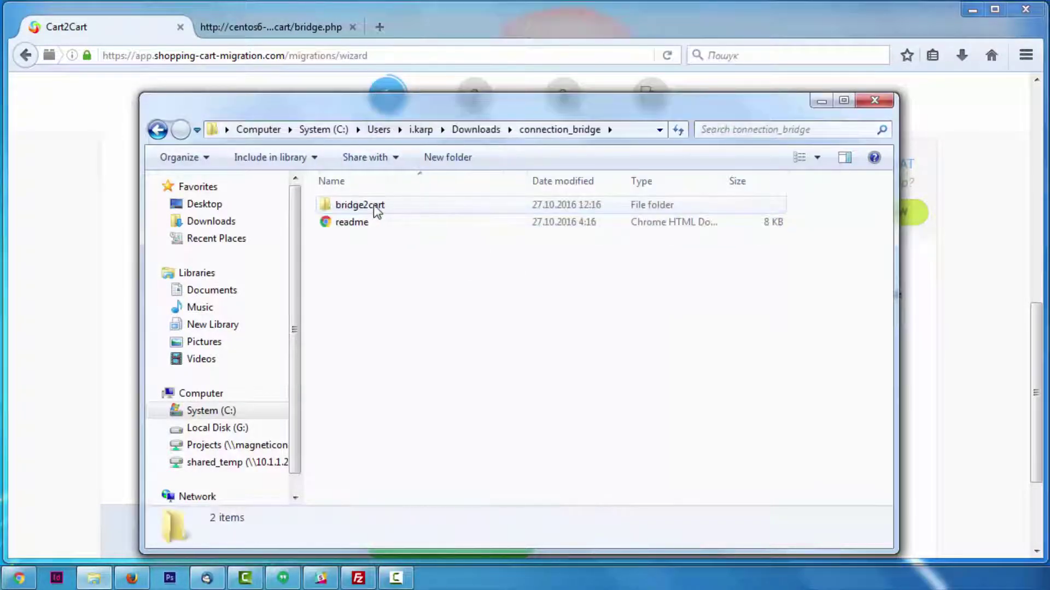
{"action": "left_click", "coordinate": [377, 207]}
Step: Upload the bridge2cart folder to the store server in FileZilla and return to the wizard
{"action": "left_click", "coordinate": [821, 100]}
{"action": "left_click", "coordinate": [972, 17]}
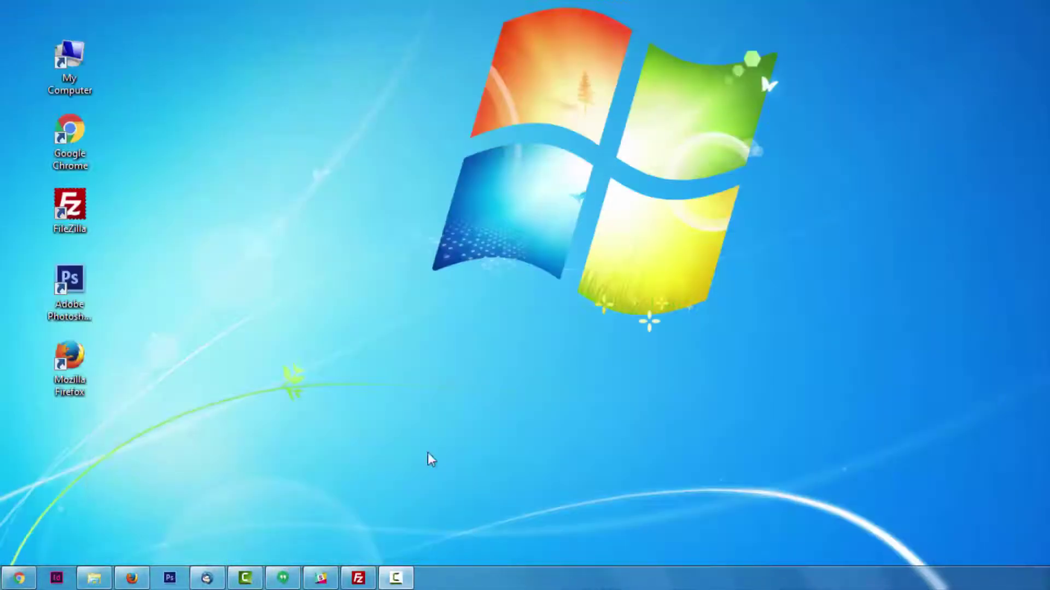
{"action": "left_click", "coordinate": [358, 578]}
{"action": "left_click_drag", "start_coordinate": [156, 322], "coordinate": [492, 393]}
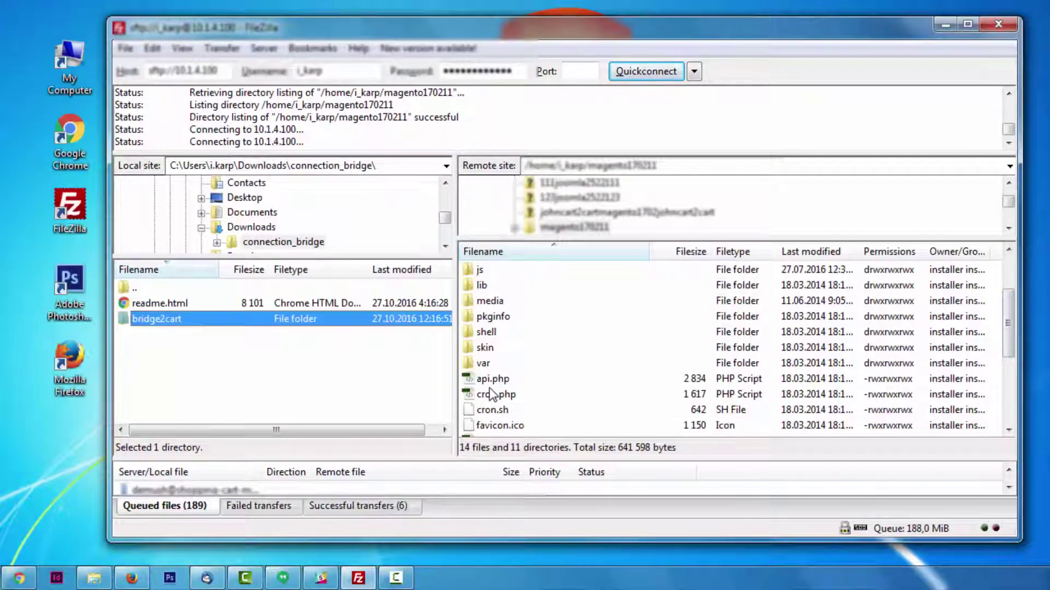
{"action": "scroll", "coordinate": [979, 351], "scroll_direction": "up", "scroll_amount": 3}
{"action": "left_click", "coordinate": [529, 301]}
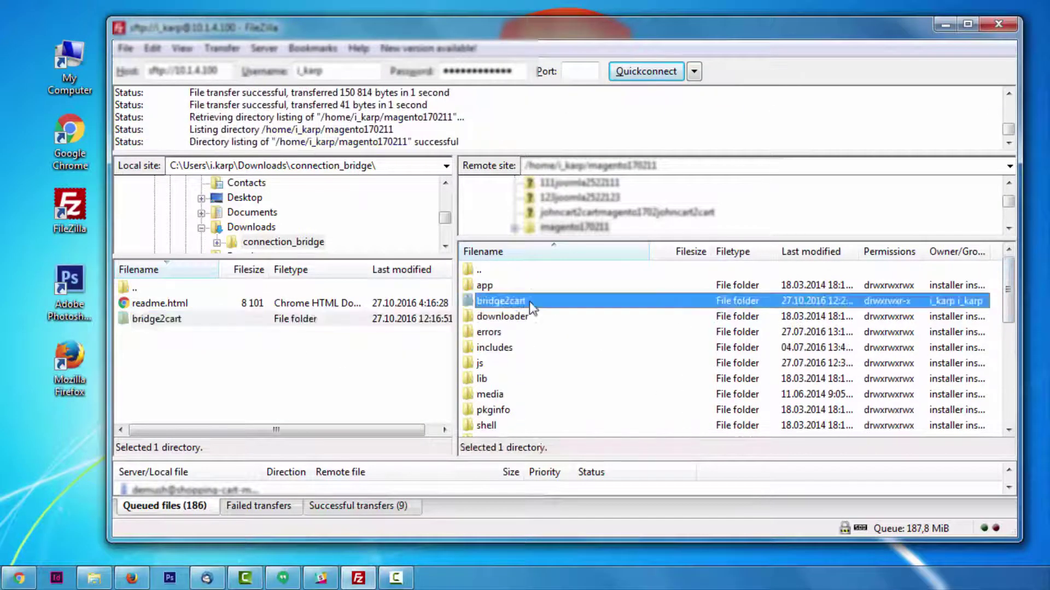
{"action": "left_click", "coordinate": [945, 24]}
{"action": "left_click", "coordinate": [132, 578]}
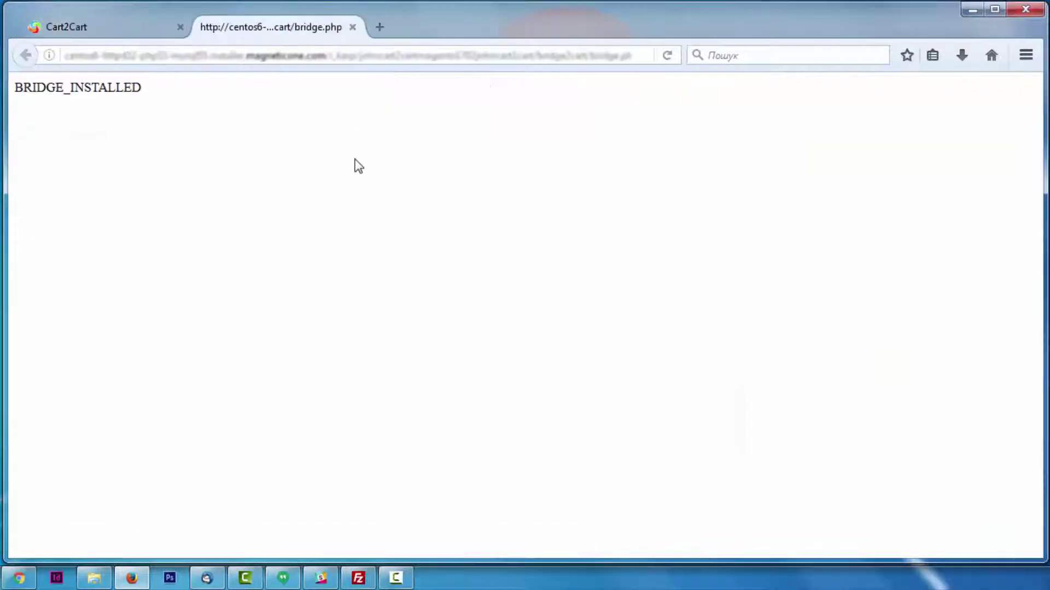
Step: Go to Choose Entities and tick Products, Customers, then Select All
{"action": "left_click_drag", "start_coordinate": [356, 171], "coordinate": [44, 73]}
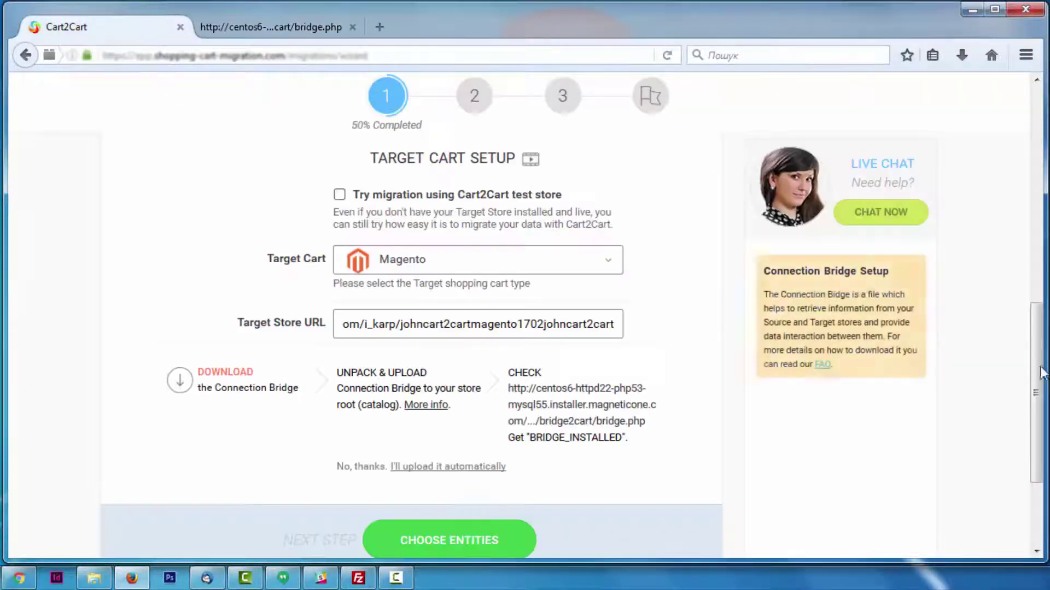
{"action": "scroll", "coordinate": [1040, 471], "scroll_direction": "down", "scroll_amount": 3}
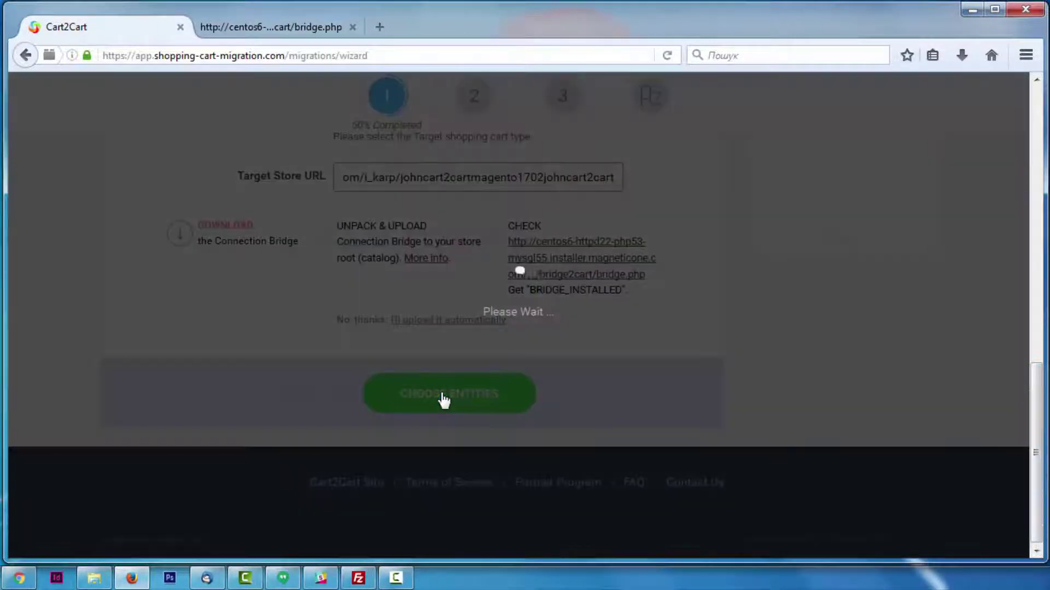
{"action": "left_click", "coordinate": [444, 398]}
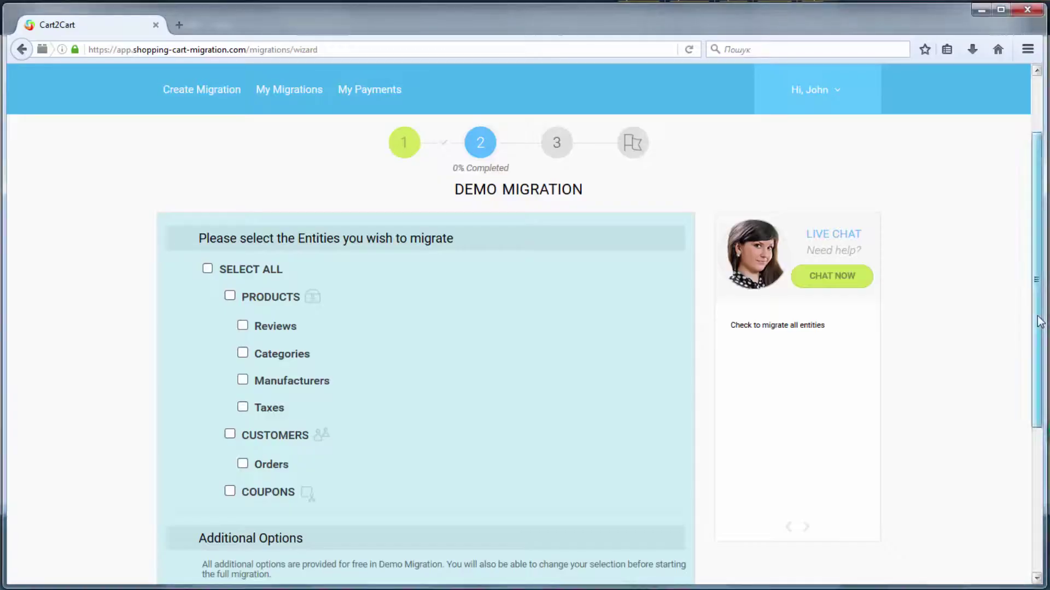
{"action": "left_click_drag", "start_coordinate": [1039, 324], "coordinate": [1040, 321]}
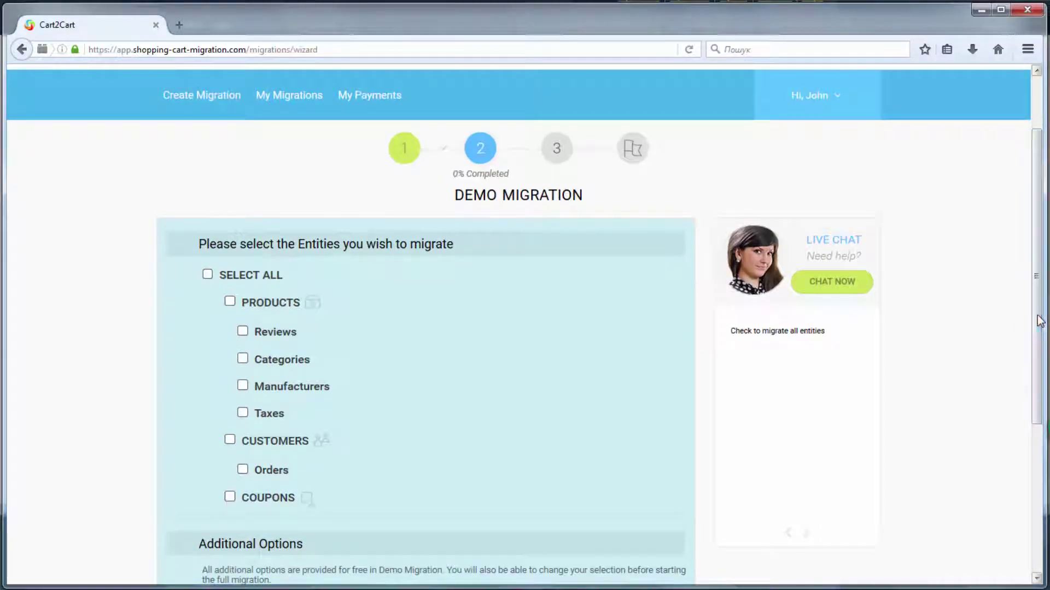
{"action": "left_click", "coordinate": [229, 301]}
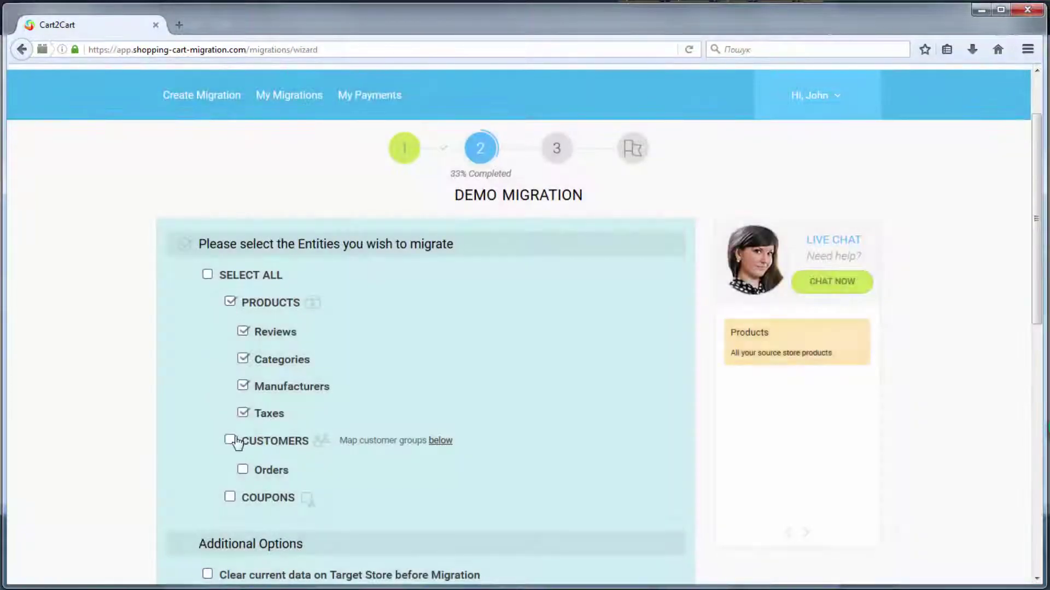
{"action": "left_click", "coordinate": [230, 440]}
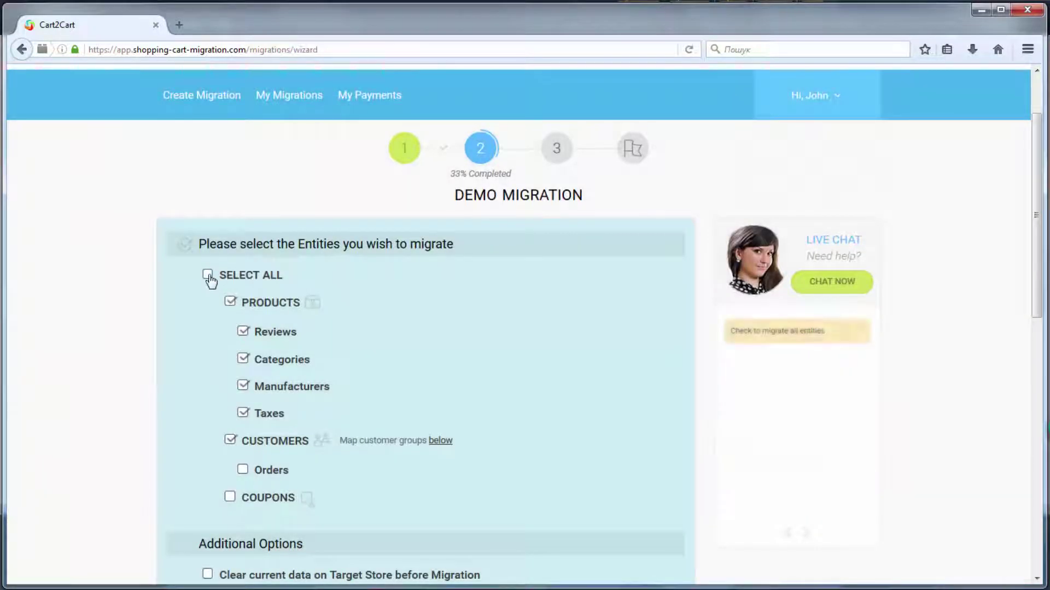
{"action": "left_click", "coordinate": [208, 275]}
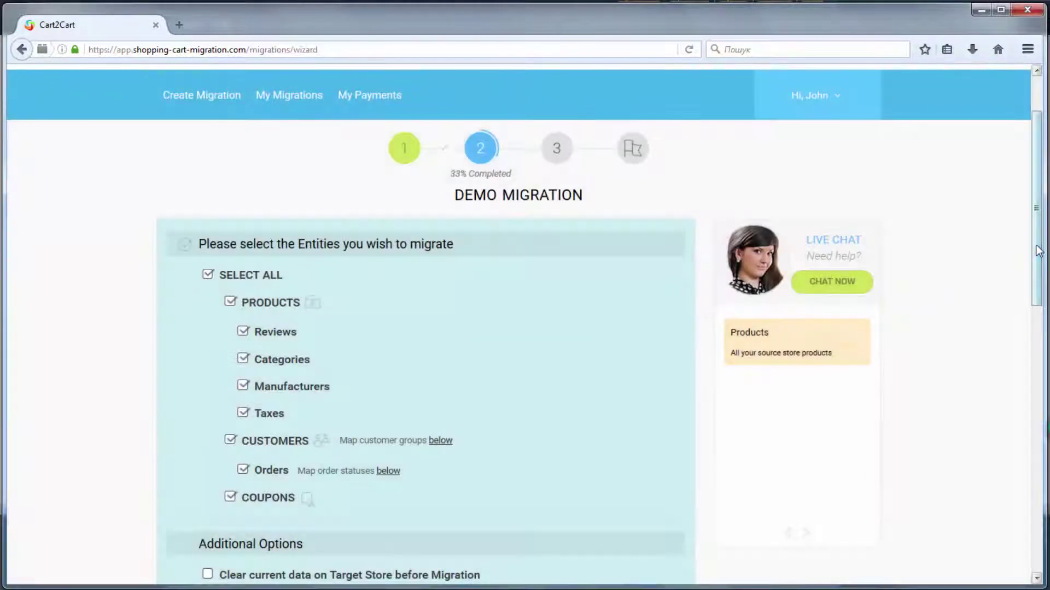
{"action": "left_click_drag", "start_coordinate": [1037, 256], "coordinate": [1045, 426]}
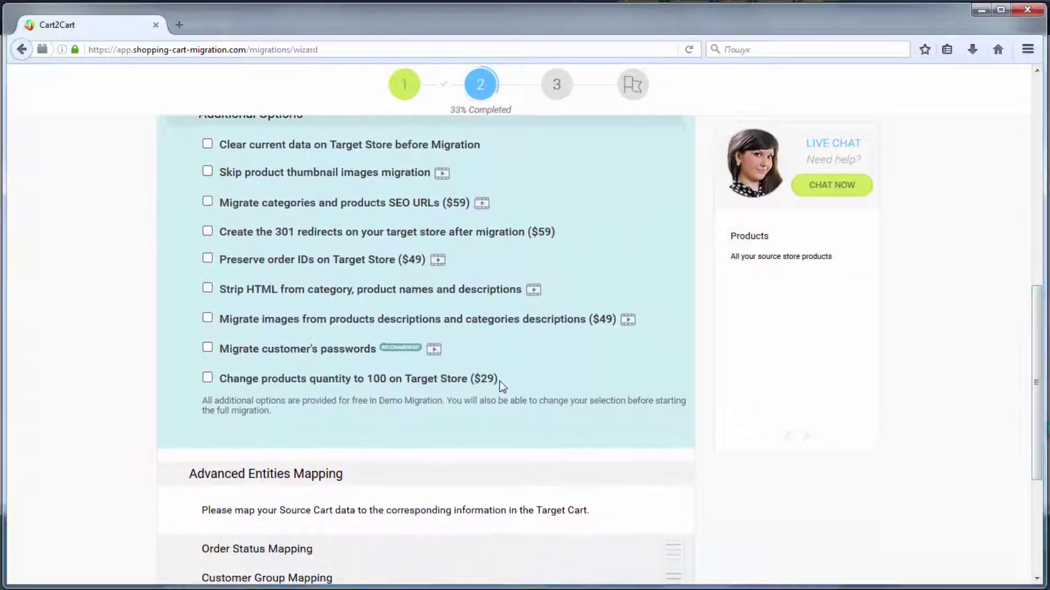
Step: Enable SEO URLs, customer passwords and clearing current target data, then expand Order Status Mapping
{"action": "left_click", "coordinate": [208, 201]}
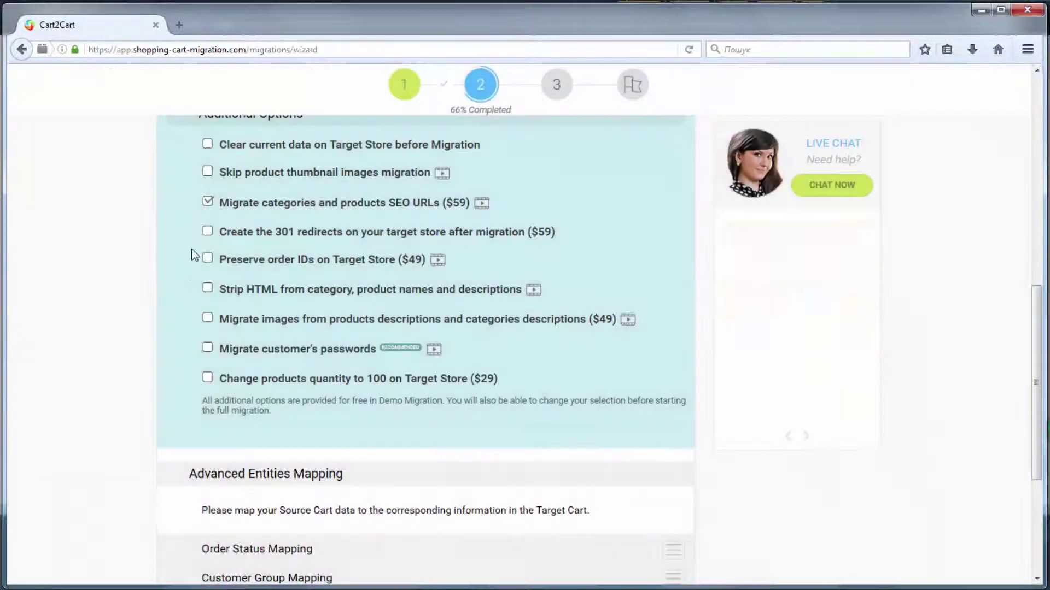
{"action": "left_click", "coordinate": [208, 347]}
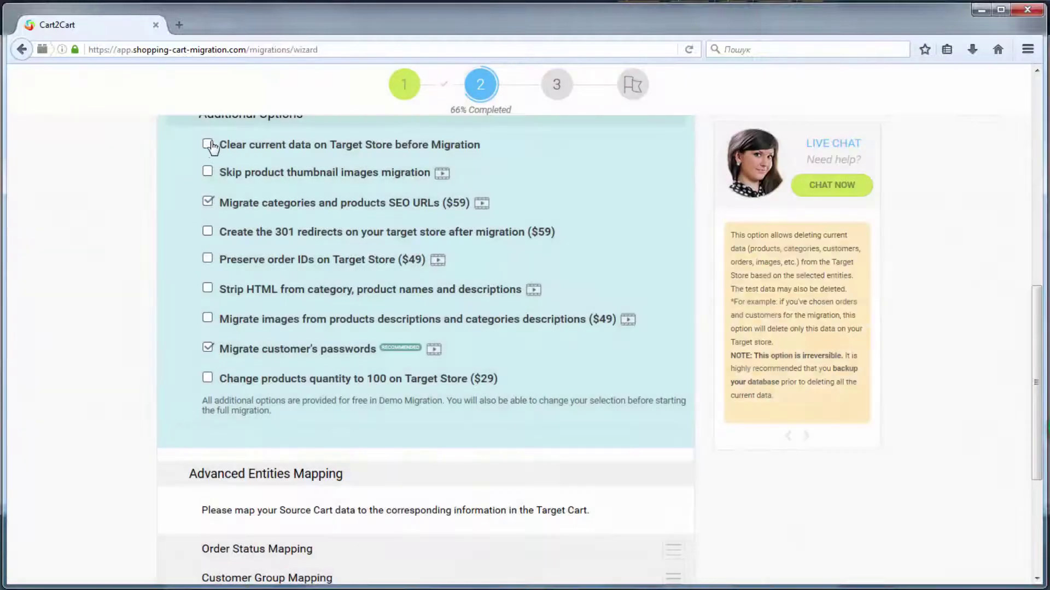
{"action": "left_click", "coordinate": [207, 144]}
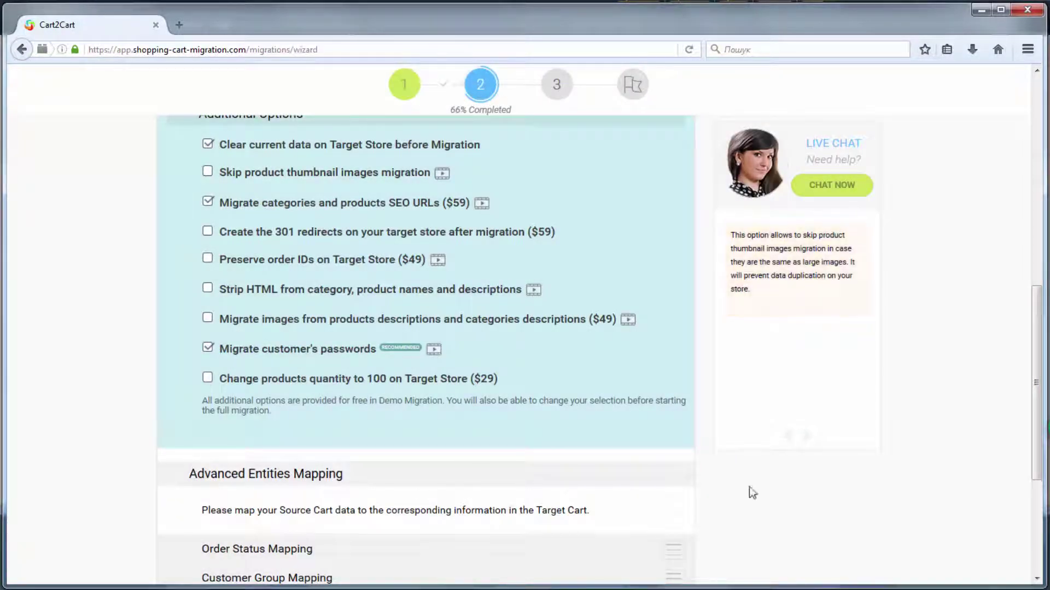
{"action": "left_click_drag", "start_coordinate": [1038, 388], "coordinate": [1038, 476]}
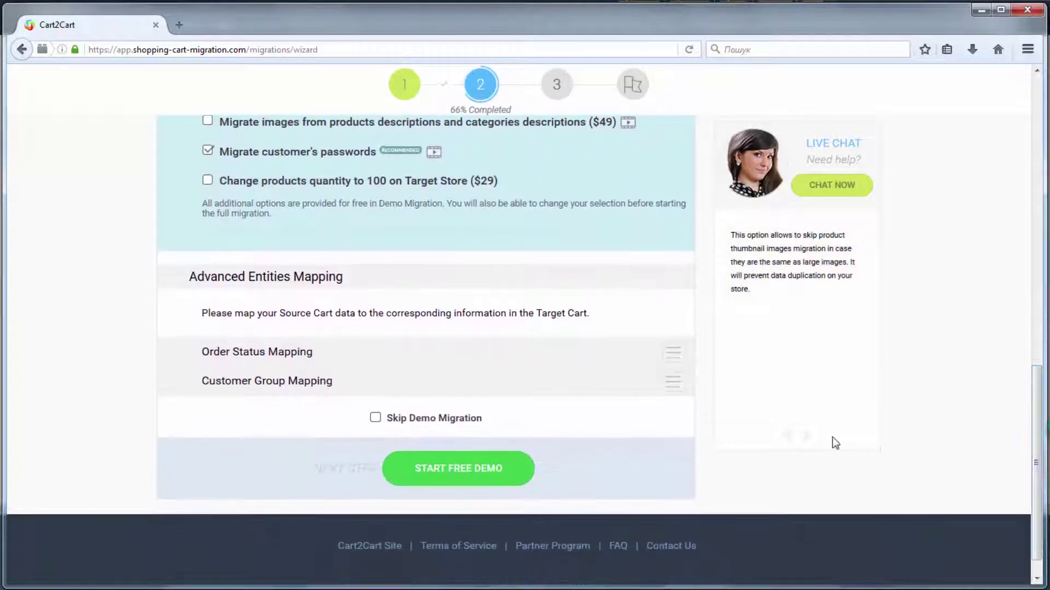
{"action": "left_click", "coordinate": [678, 329]}
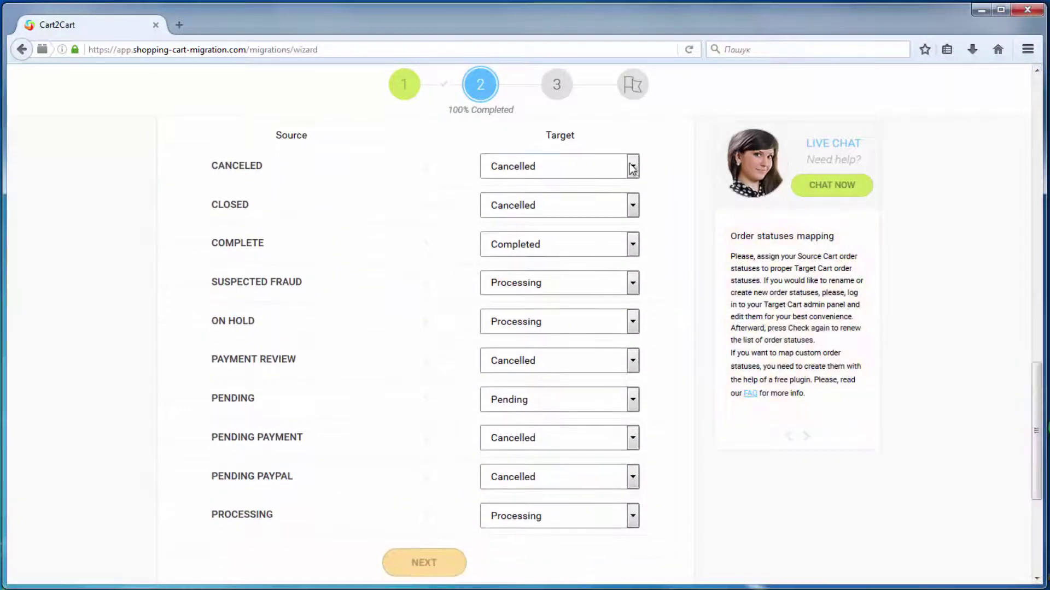
Step: Review order status mappings, keeping ON HOLD→Processing, PENDING→Pending, PENDING PAYPAL→Cancelled, PROCESSING→Processing
{"action": "left_click", "coordinate": [632, 283]}
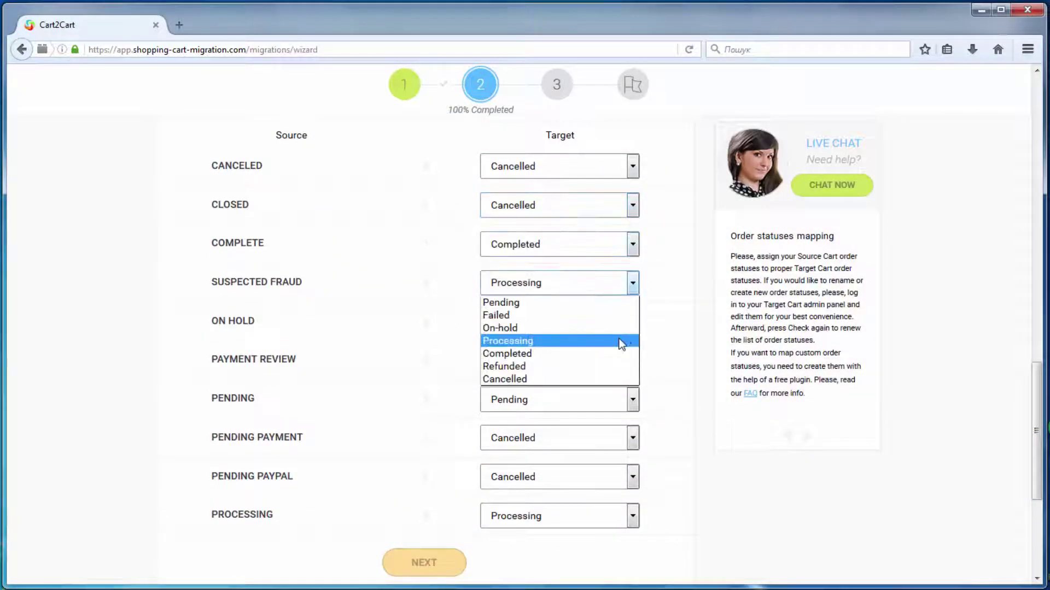
{"action": "left_click", "coordinate": [632, 322]}
{"action": "left_click", "coordinate": [622, 380]}
{"action": "left_click", "coordinate": [633, 399]}
{"action": "left_click", "coordinate": [609, 413]}
{"action": "left_click", "coordinate": [633, 437]}
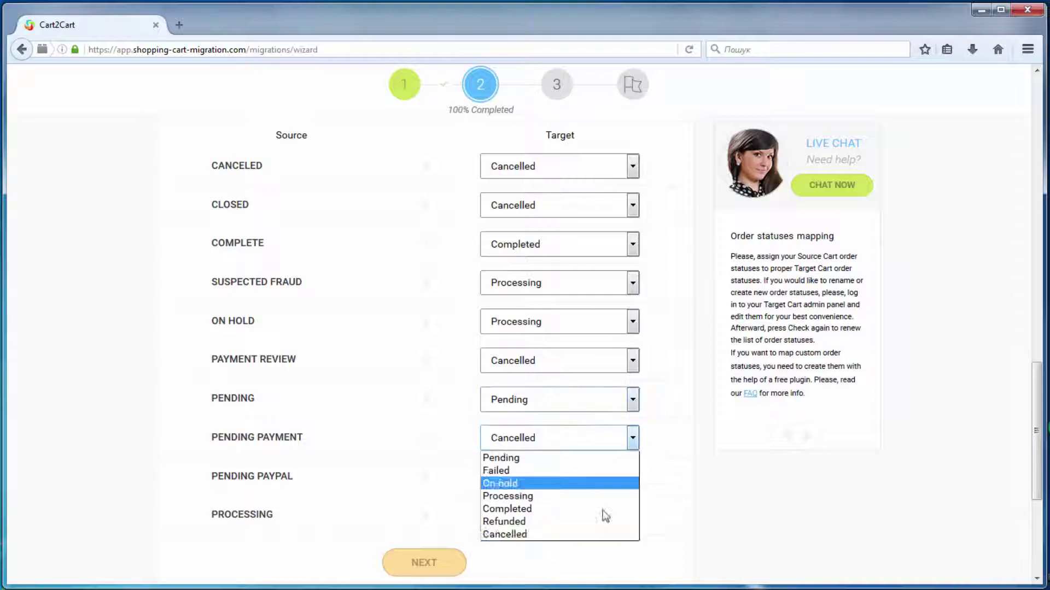
{"action": "left_click", "coordinate": [604, 534]}
{"action": "left_click", "coordinate": [632, 477]}
{"action": "left_click", "coordinate": [577, 573]}
{"action": "left_click", "coordinate": [633, 514]}
{"action": "left_click", "coordinate": [509, 573]}
Step: Map NOT LOGGED IN to Customer and WHOLESALE to Contributor, then run the free demo
{"action": "left_click", "coordinate": [459, 564]}
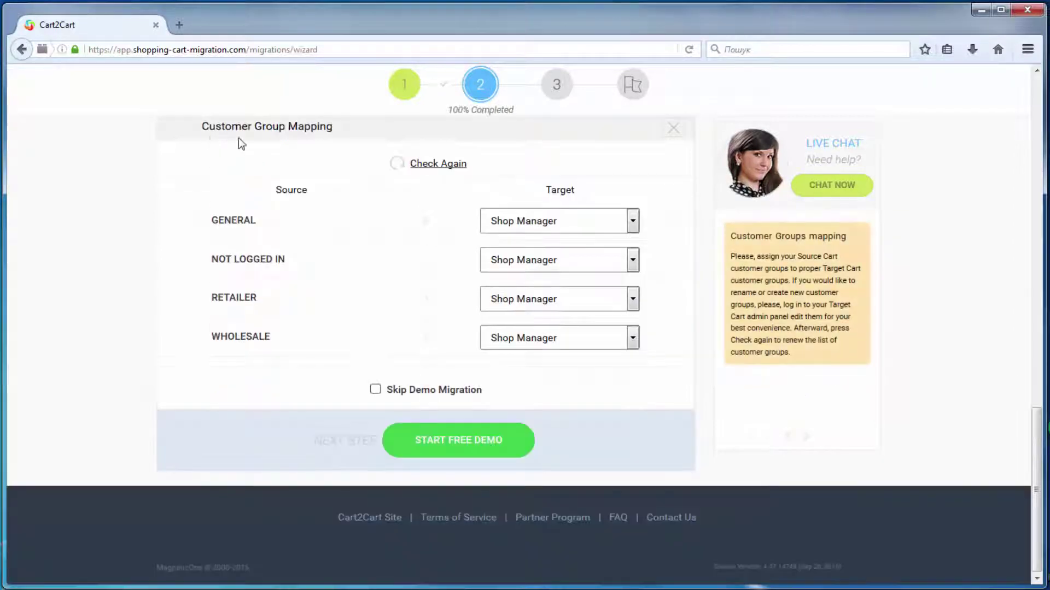
{"action": "left_click", "coordinate": [541, 219]}
{"action": "left_click", "coordinate": [584, 305]}
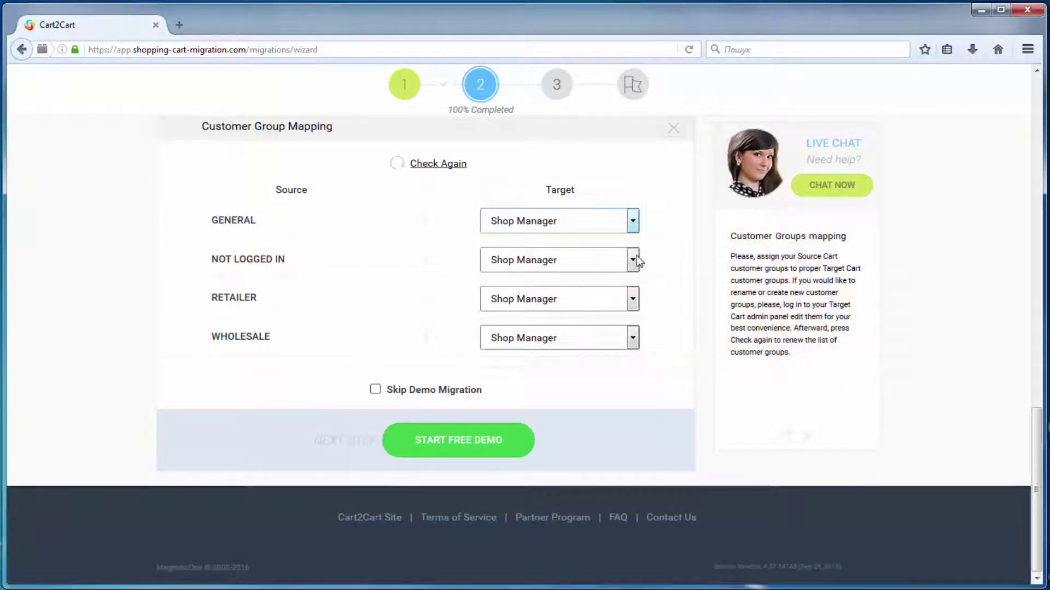
{"action": "left_click", "coordinate": [632, 260]}
{"action": "left_click", "coordinate": [614, 280]}
{"action": "left_click", "coordinate": [633, 299]}
{"action": "left_click", "coordinate": [614, 385]}
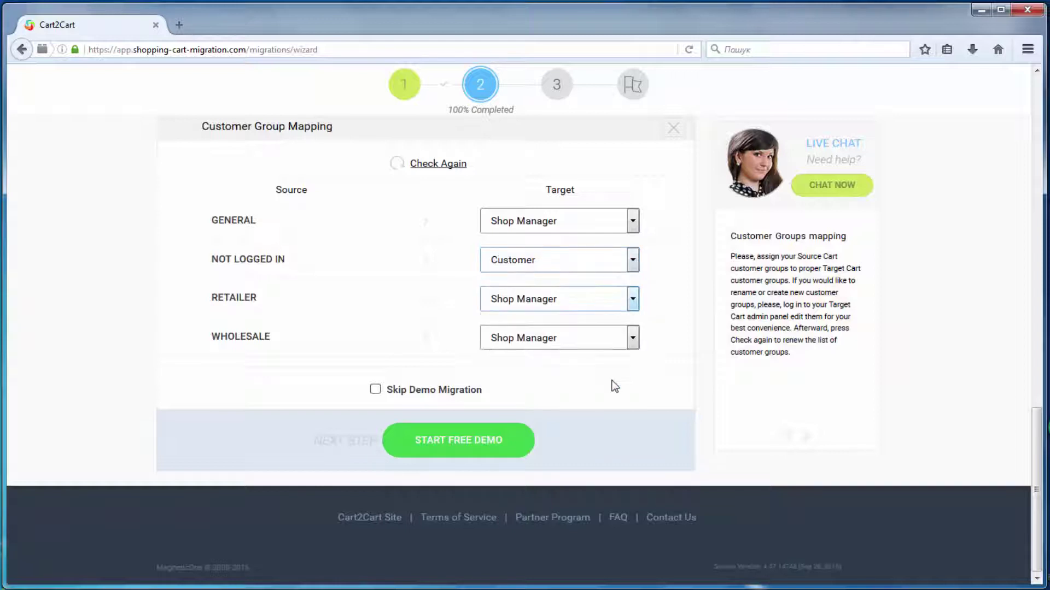
{"action": "left_click", "coordinate": [632, 338]}
{"action": "left_click", "coordinate": [623, 393]}
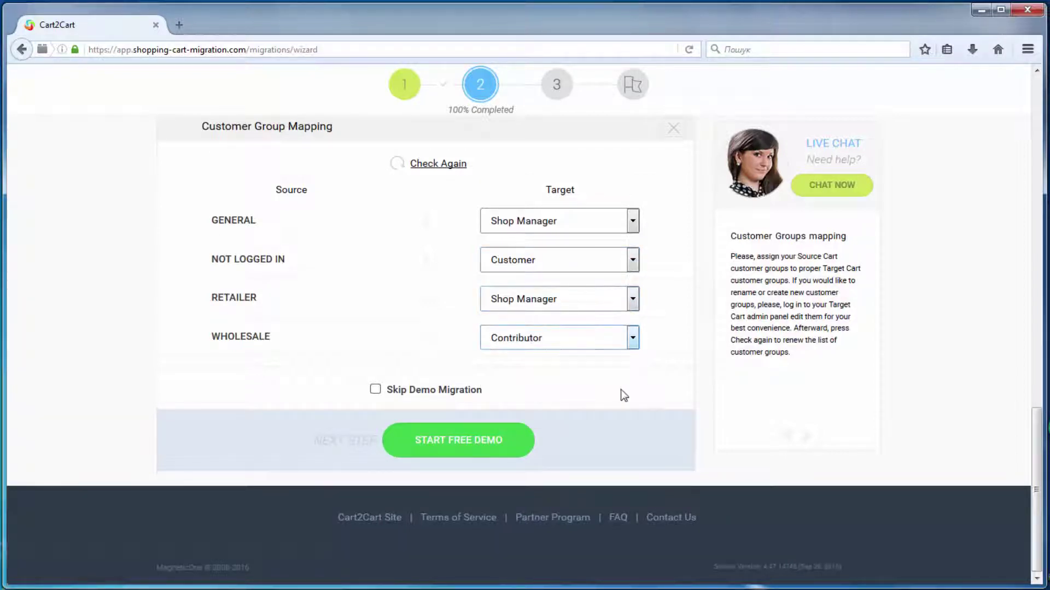
{"action": "left_click", "coordinate": [496, 440]}
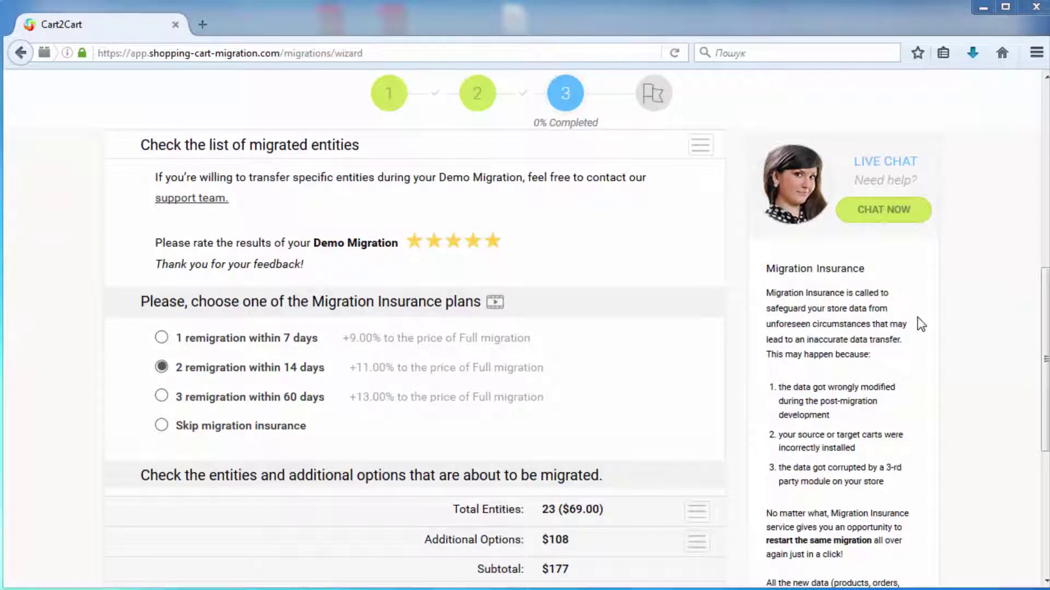
Step: Inspect the 23-entity breakdown and additional option prices in the Full Migration summary
{"action": "scroll", "coordinate": [987, 378], "scroll_direction": "down", "scroll_amount": 2}
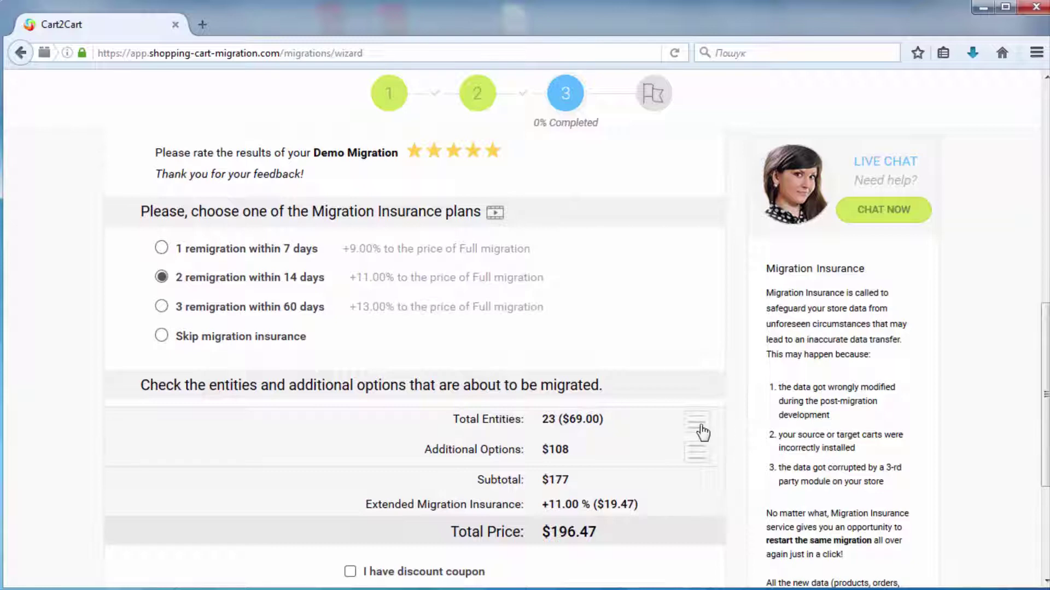
{"action": "left_click", "coordinate": [697, 426]}
{"action": "scroll", "coordinate": [949, 467], "scroll_direction": "down", "scroll_amount": 5}
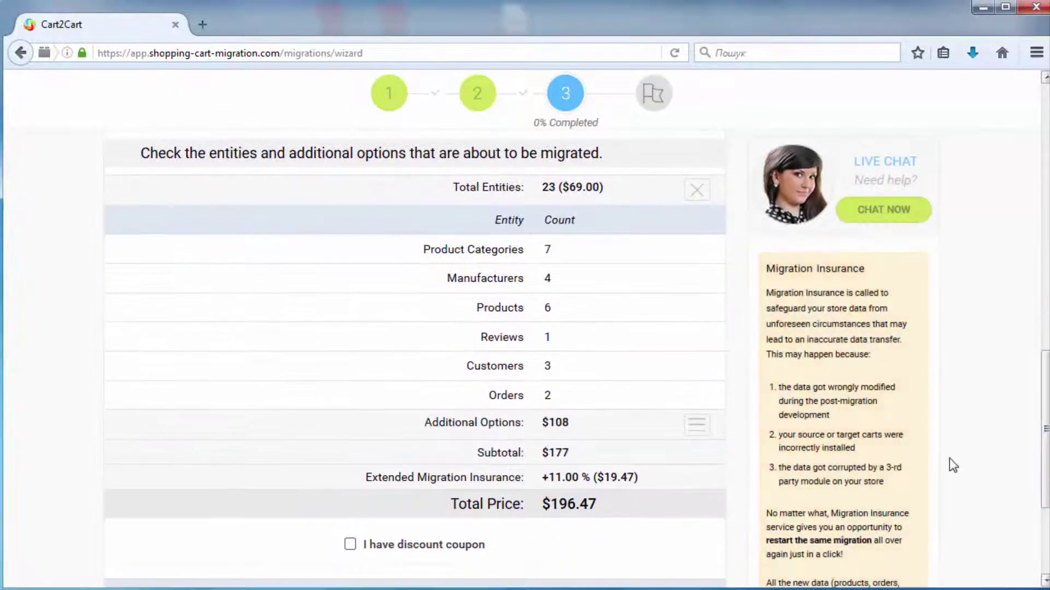
{"action": "left_click", "coordinate": [703, 199]}
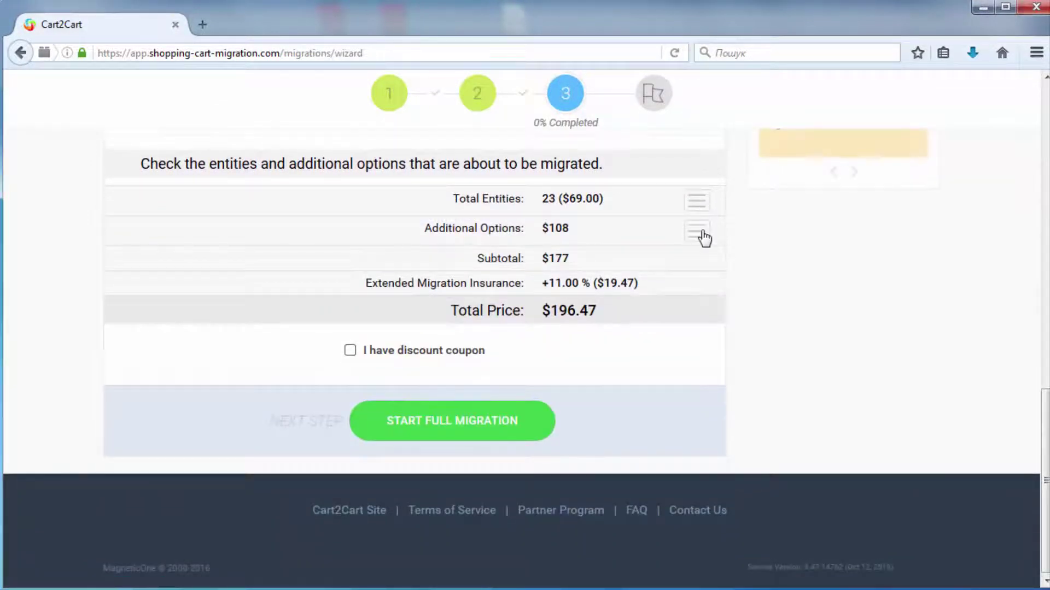
{"action": "left_click", "coordinate": [698, 231]}
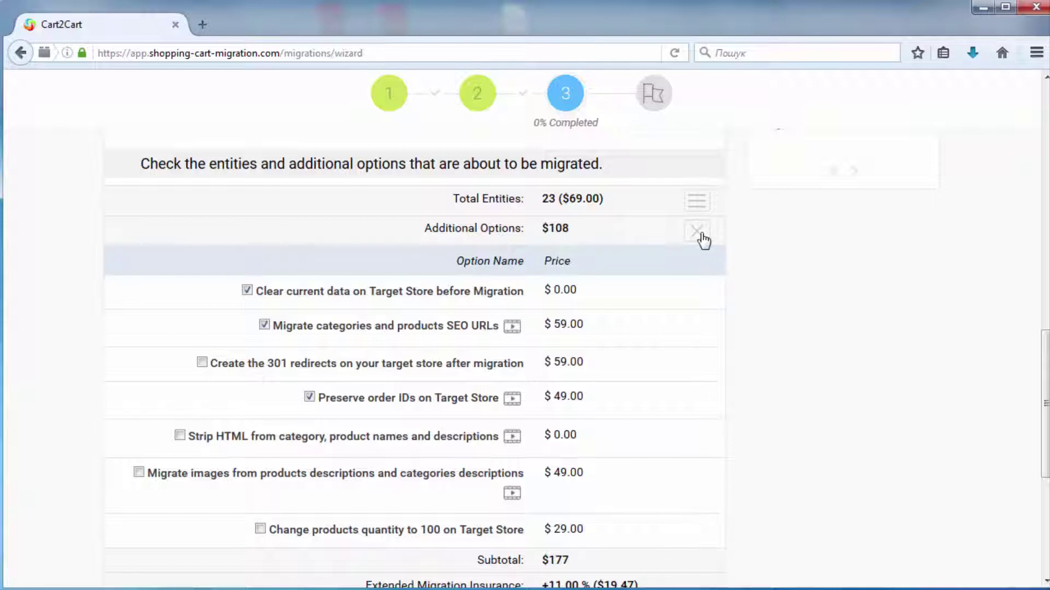
Step: Collapse the Additional Options details and start the $196.47 full migration
{"action": "left_click", "coordinate": [698, 232]}
{"action": "left_click_drag", "start_coordinate": [1045, 456], "coordinate": [1047, 373]}
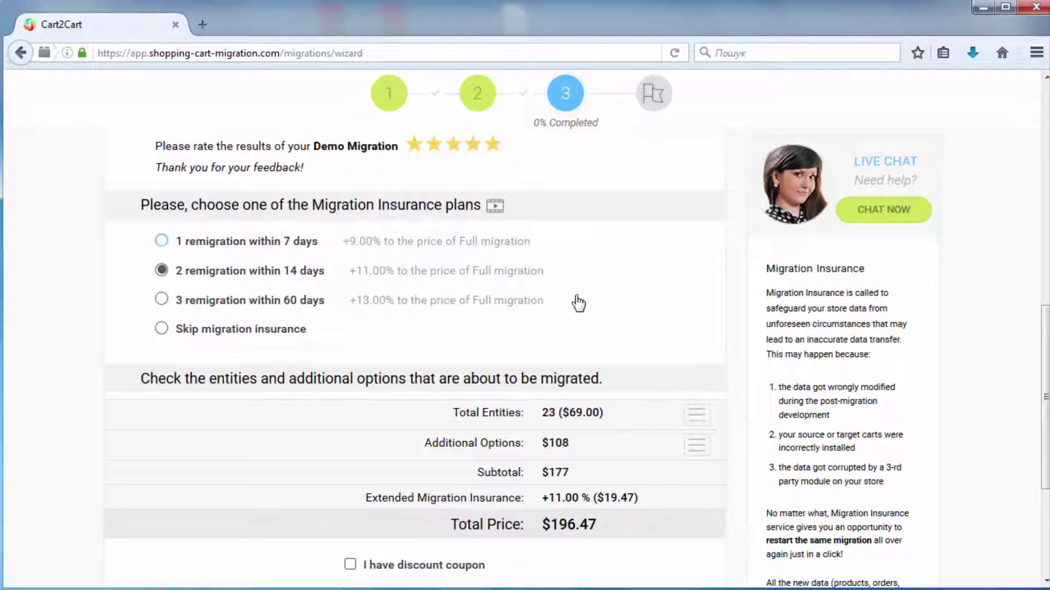
{"action": "left_click_drag", "start_coordinate": [1045, 333], "coordinate": [1046, 407]}
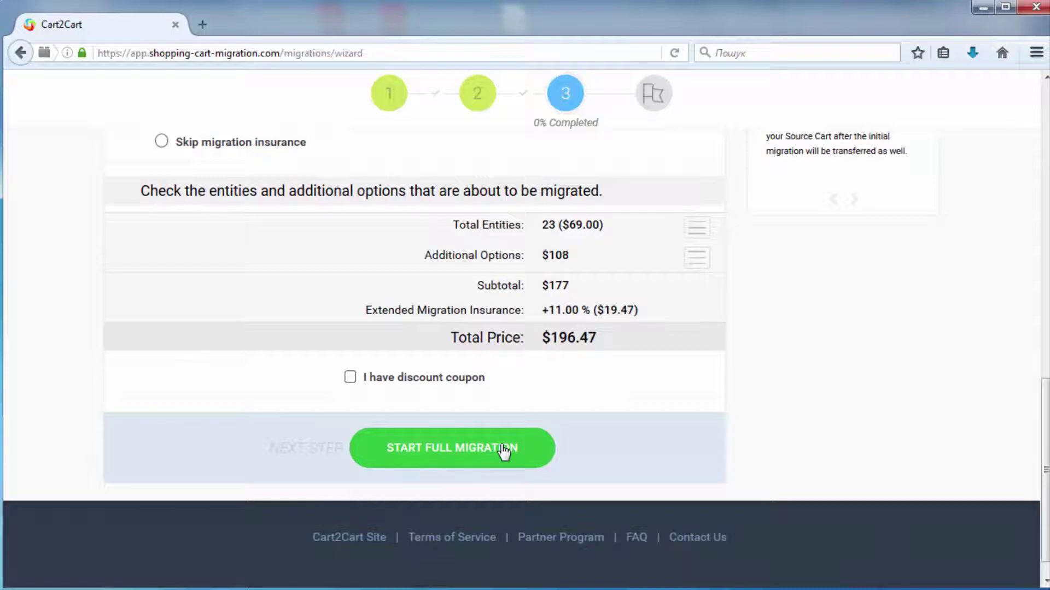
{"action": "left_click", "coordinate": [504, 451]}
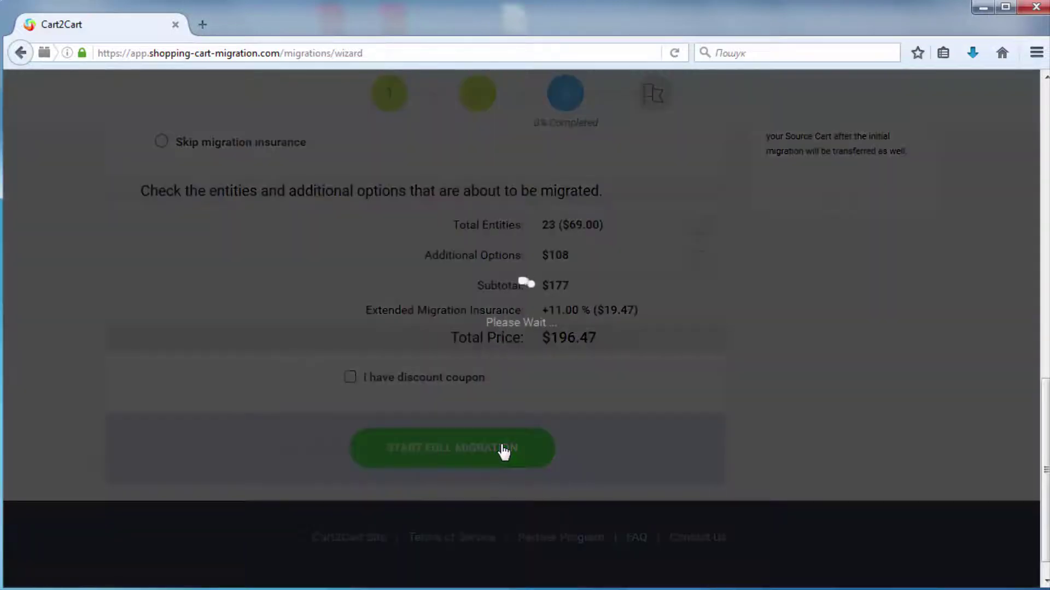